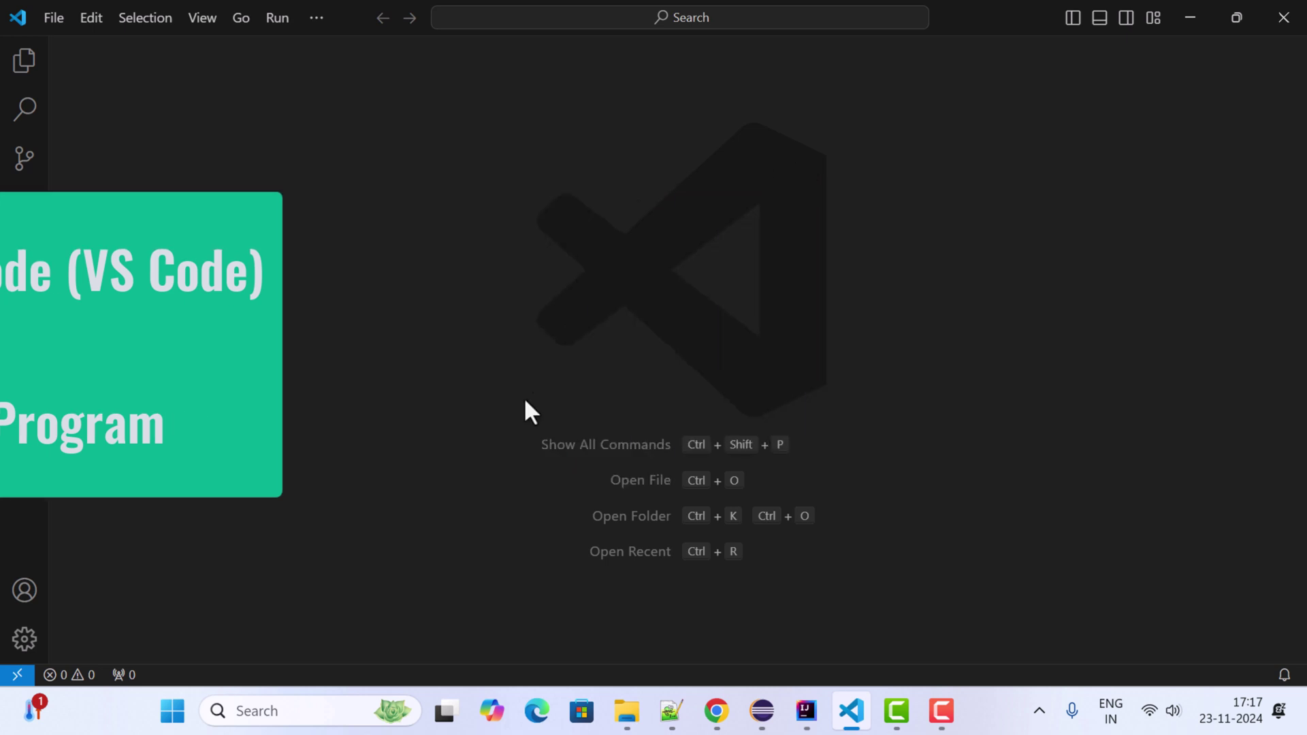
Run java -version in Command Prompt to confirm Java 23.0.1, then return to VS Code
click(312, 709)
text(cmd)
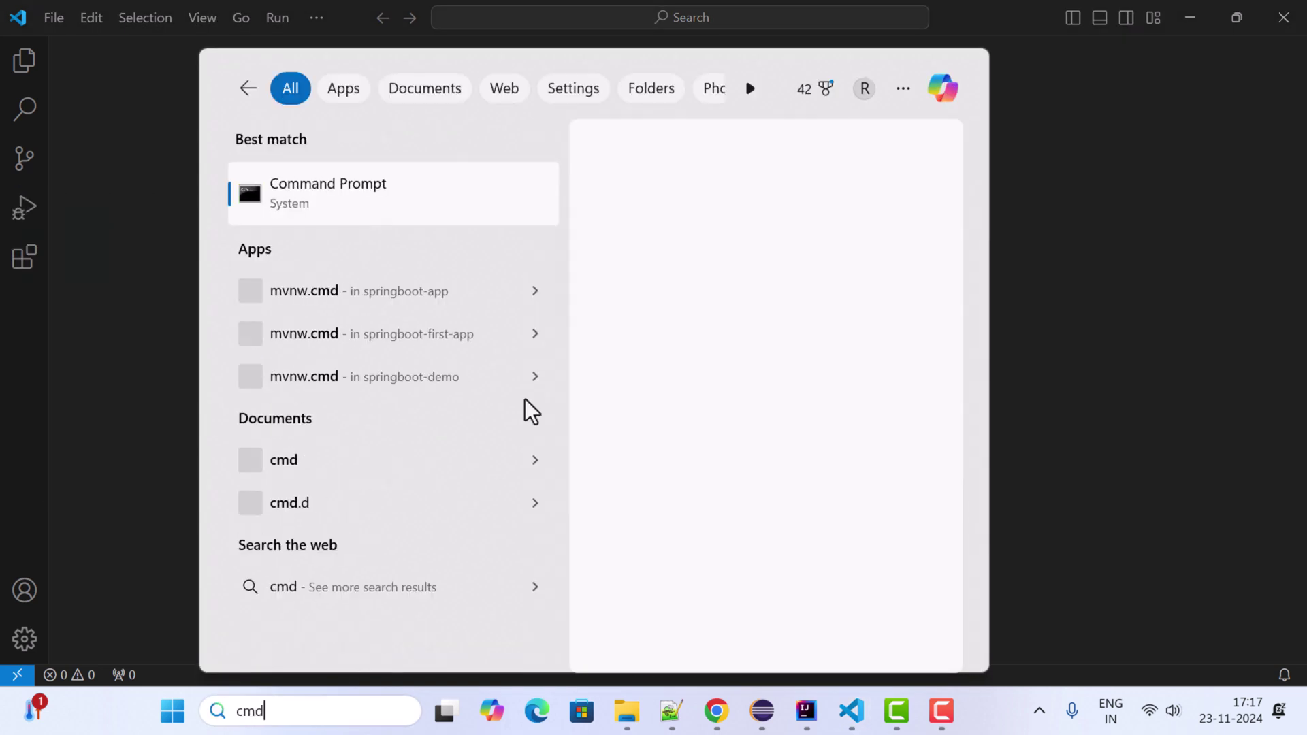
key(Return)
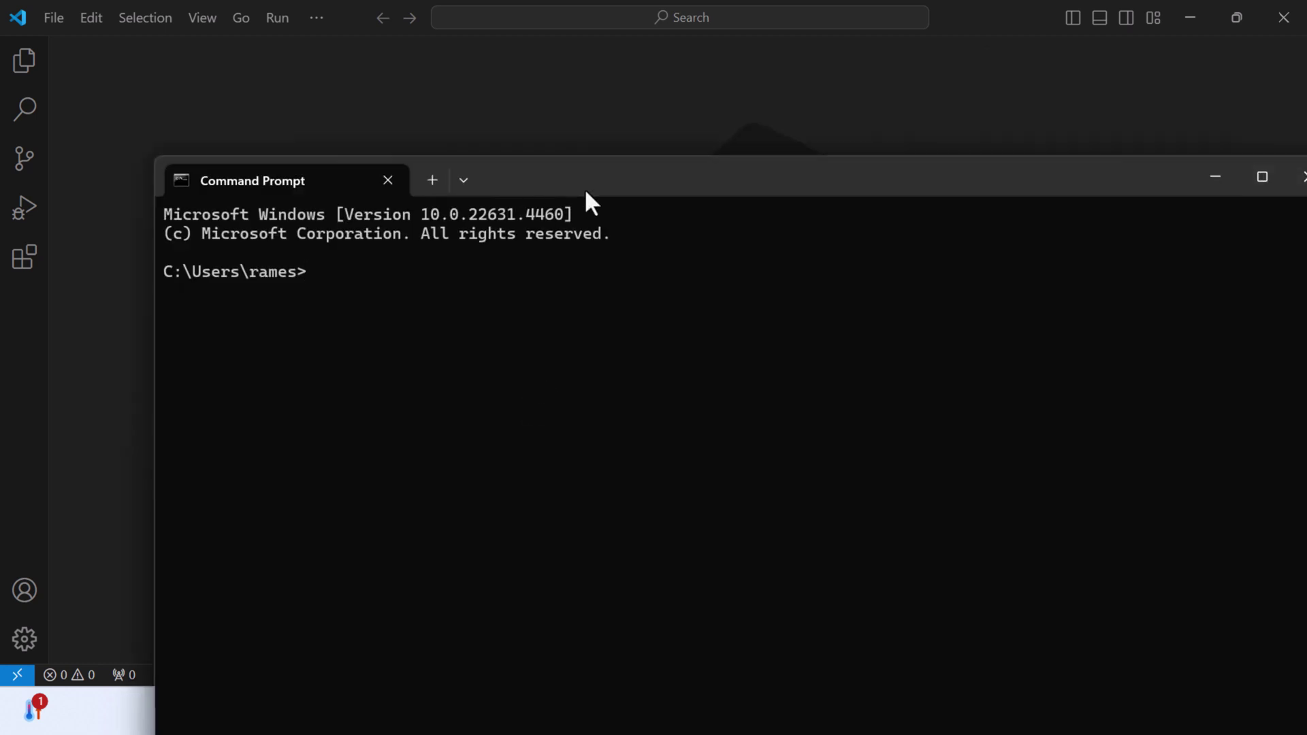
mouse_move(587, 203)
mouse_down()
mouse_move(541, 93)
mouse_move(488, 74)
mouse_up()
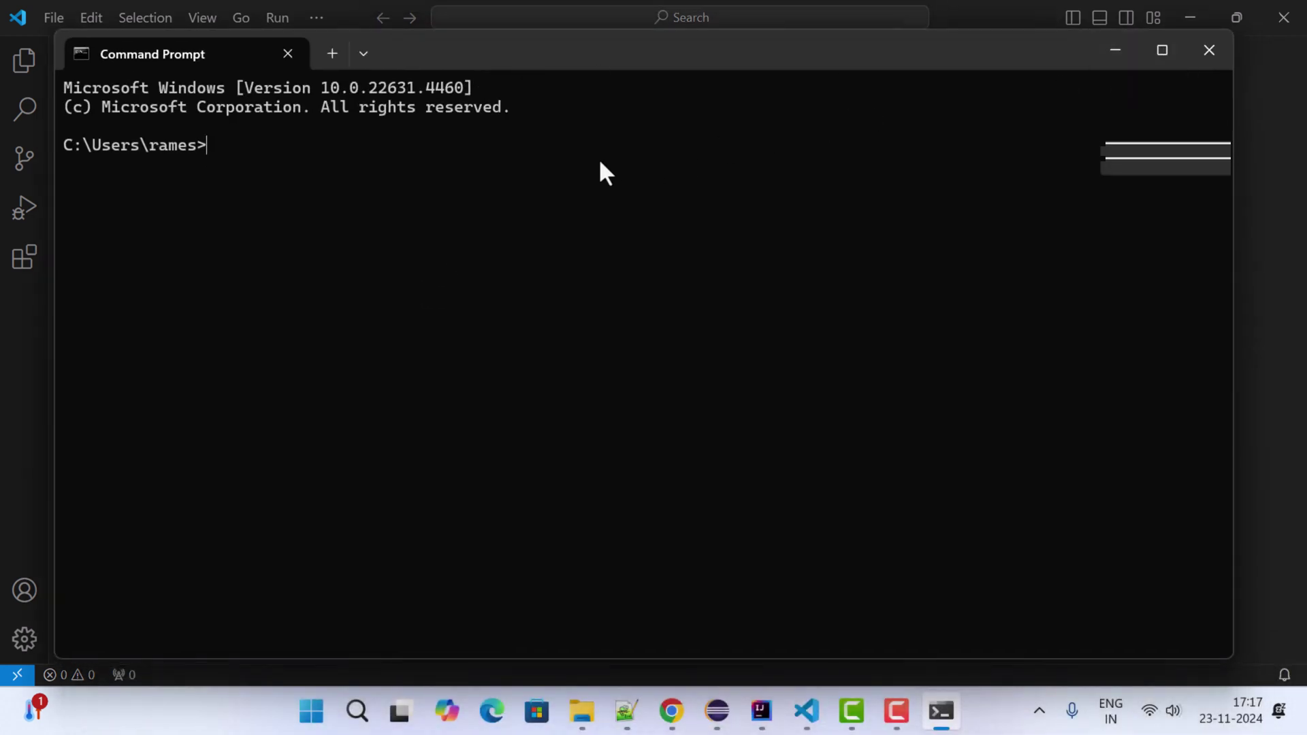
text(java -)
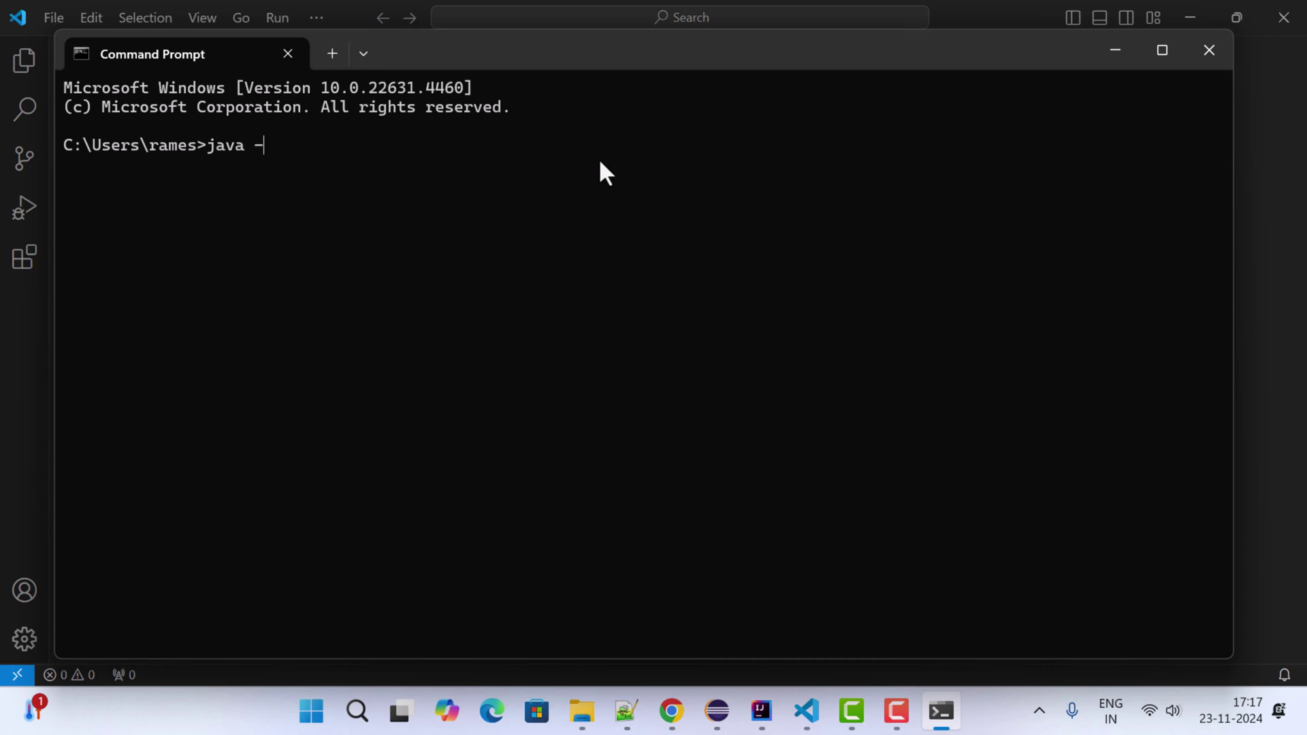
text(version)
key(Return)
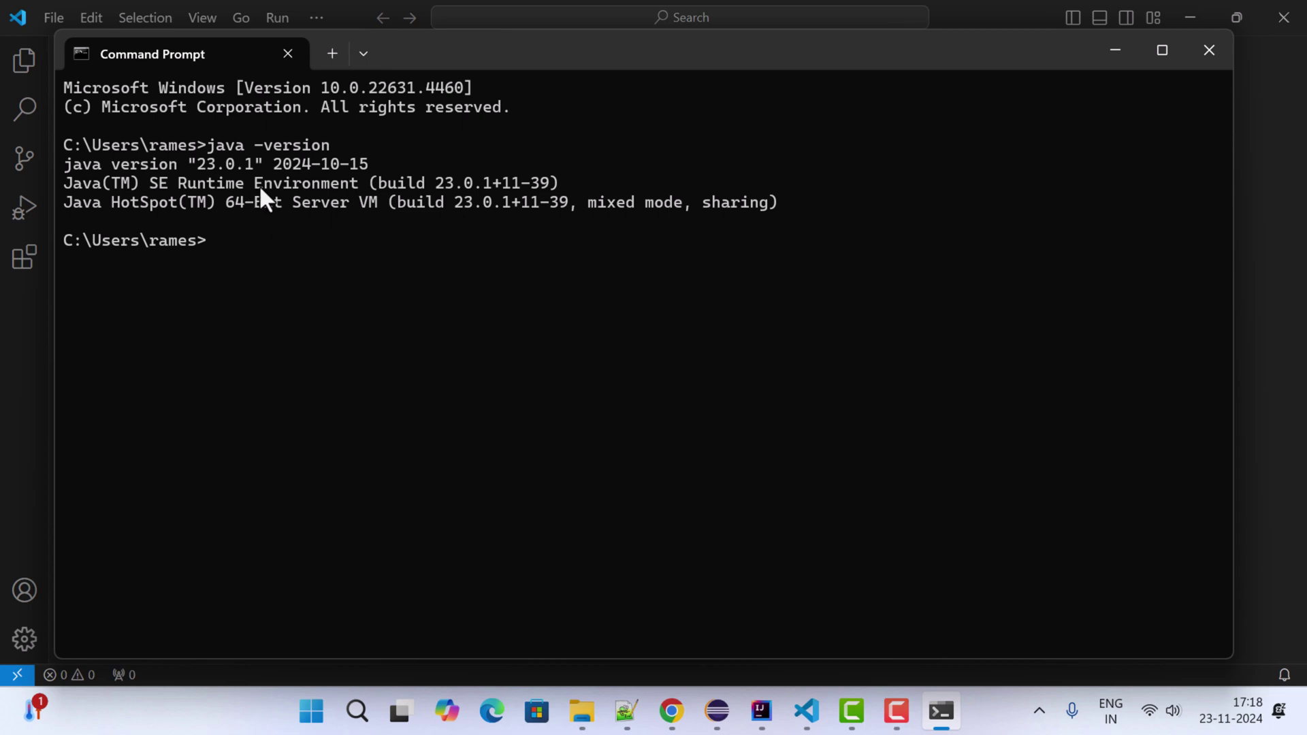
click(806, 711)
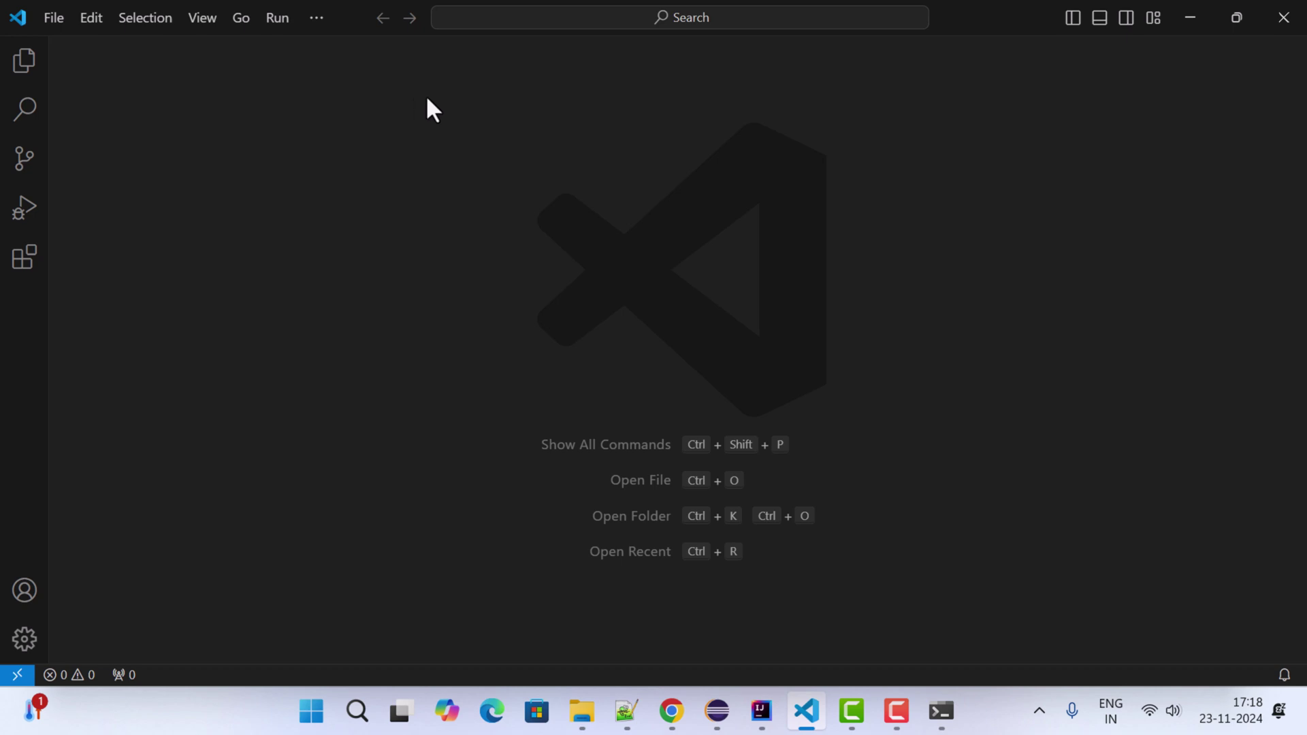
Open the Extensions view to search for 'extension pack for java'
click(29, 259)
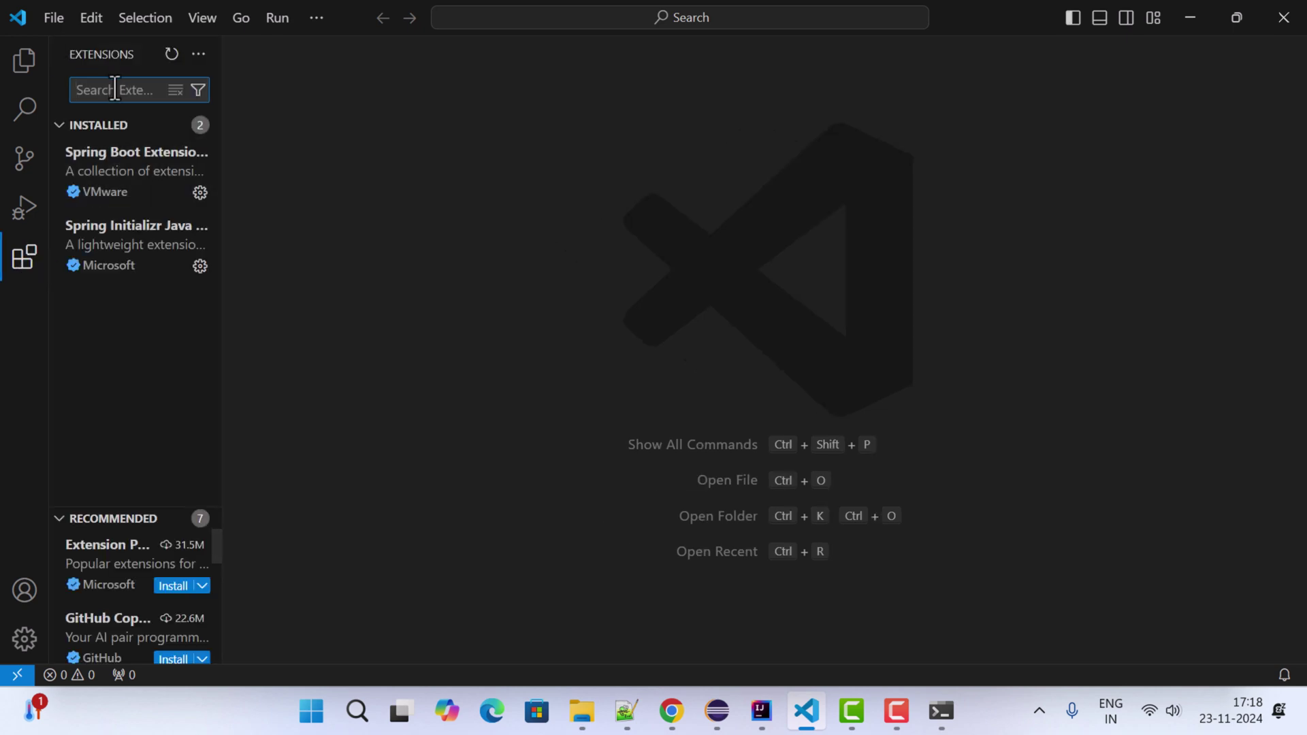
text(e)
text(ension pack)
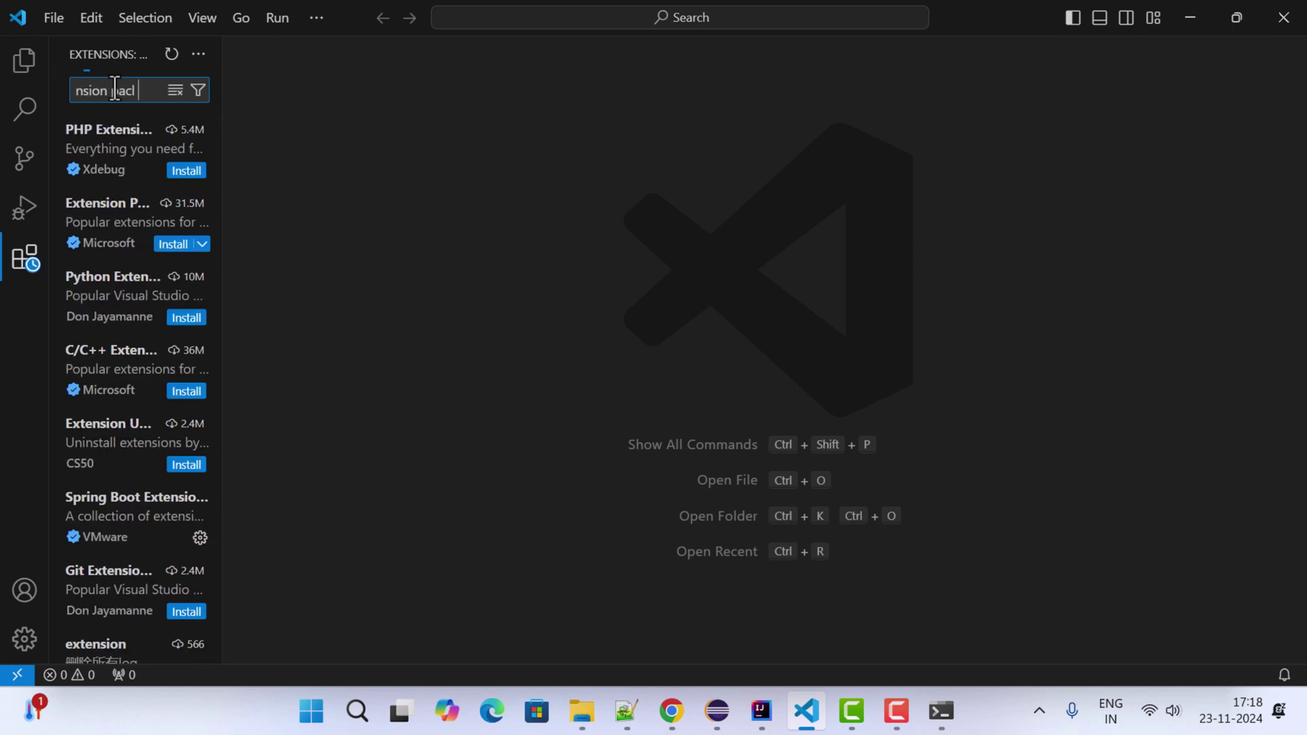
text(k f)
text(or java)
Open Microsoft's Extension Pack for Java details page and review its seven bundled extensions
click(102, 151)
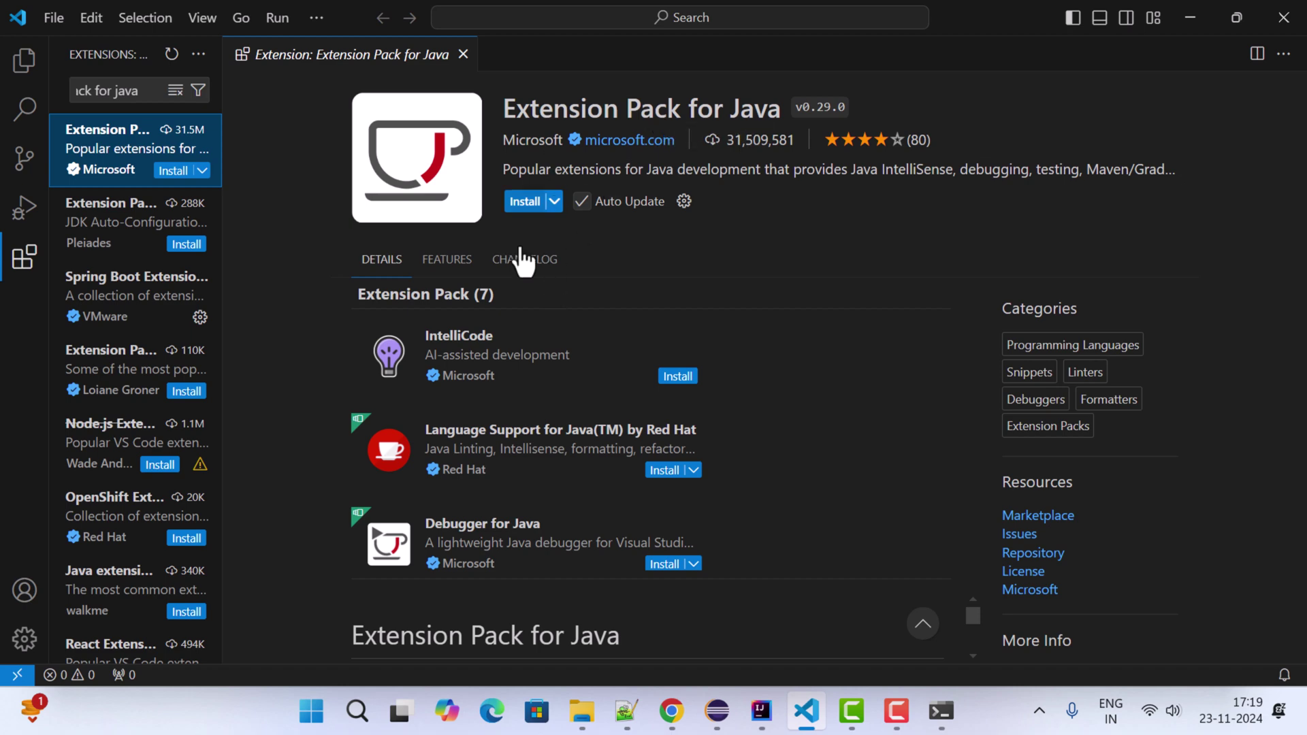
scroll(490, 348, down, 1)
scroll(507, 386, down, 2)
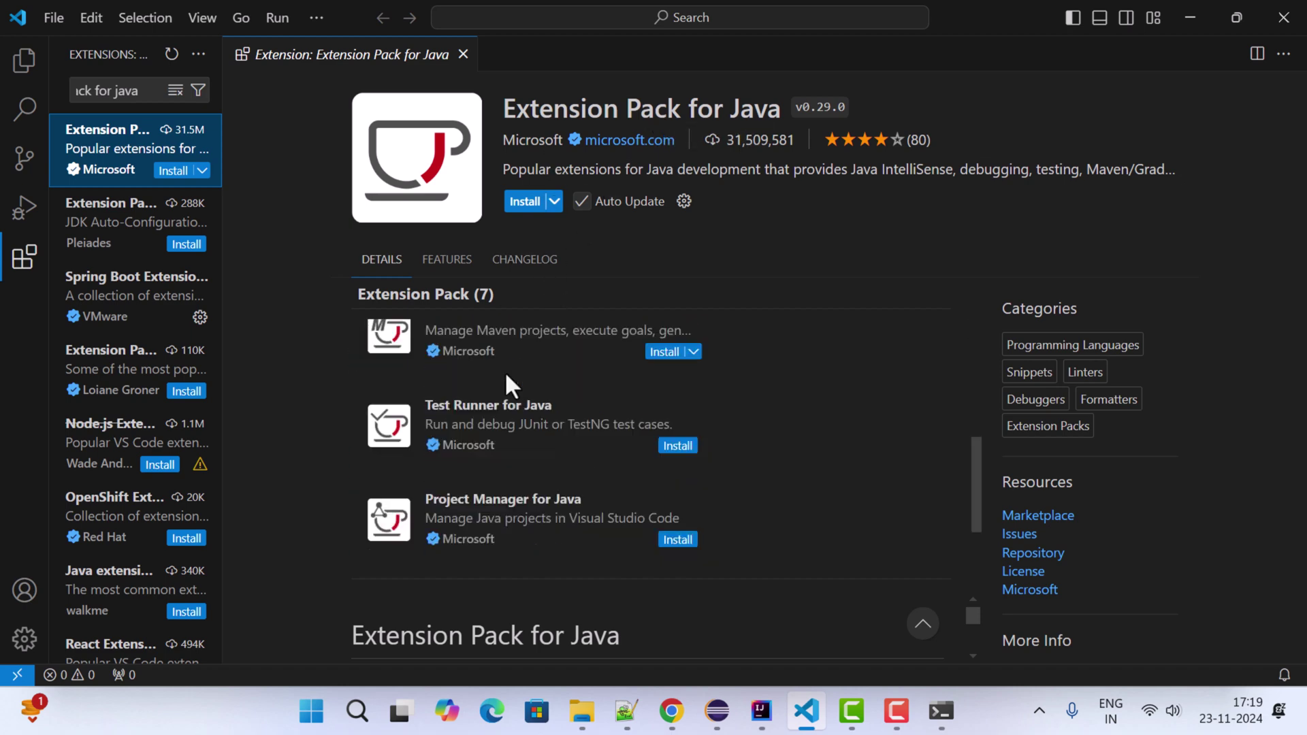
scroll(532, 421, up, 2)
scroll(543, 409, up, 2)
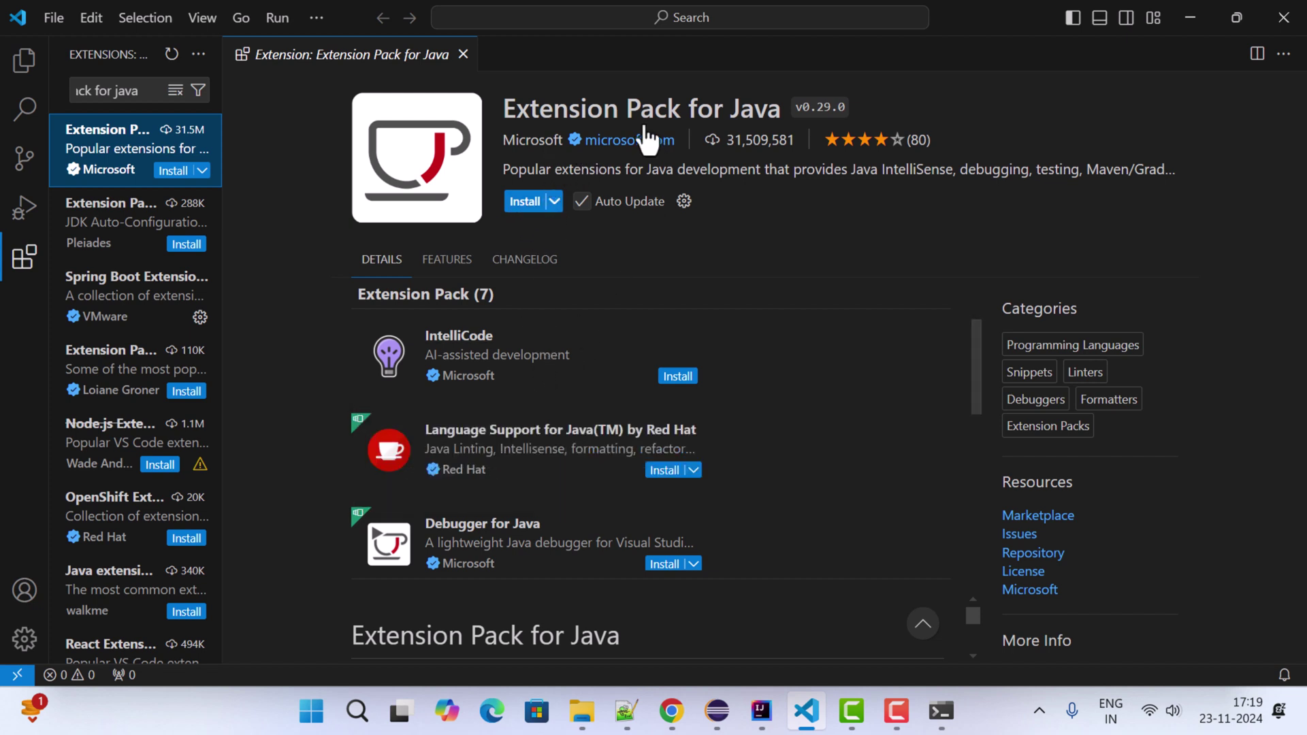
Install Microsoft's Extension Pack for Java with all its bundled extensions
click(526, 202)
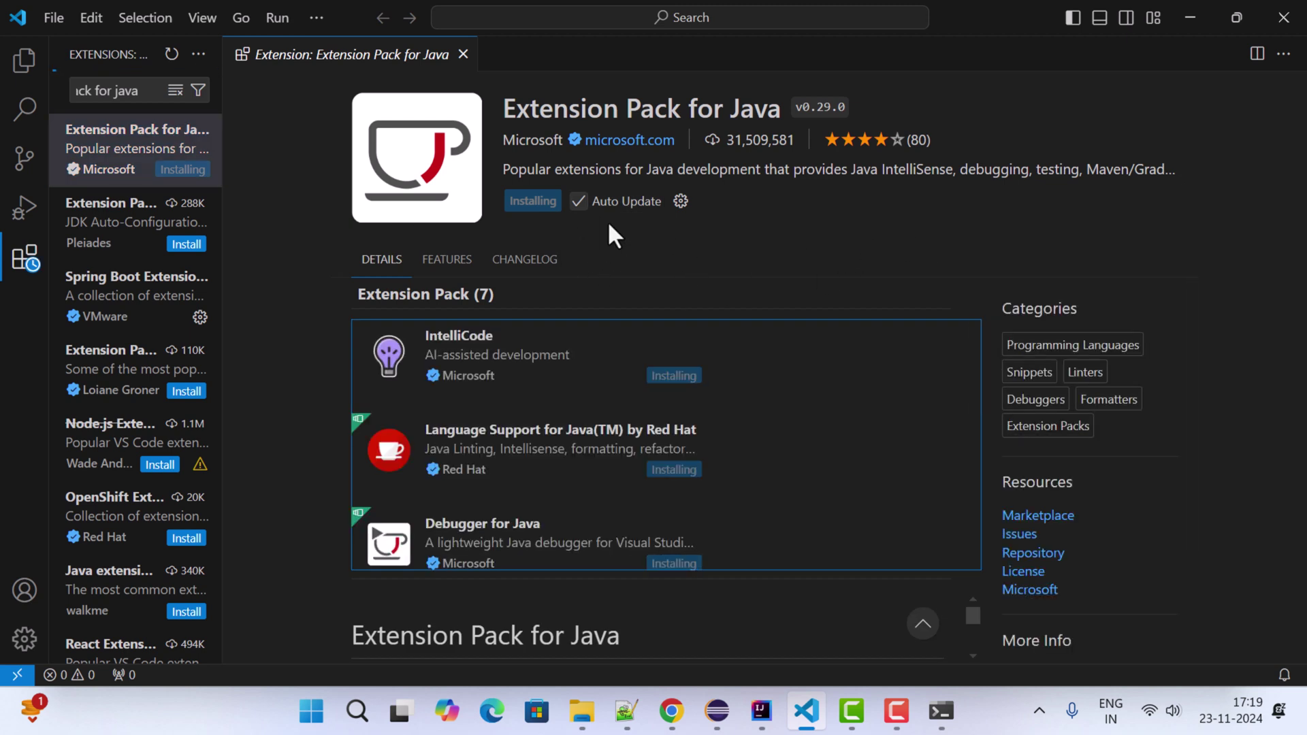
scroll(544, 384, down, 3)
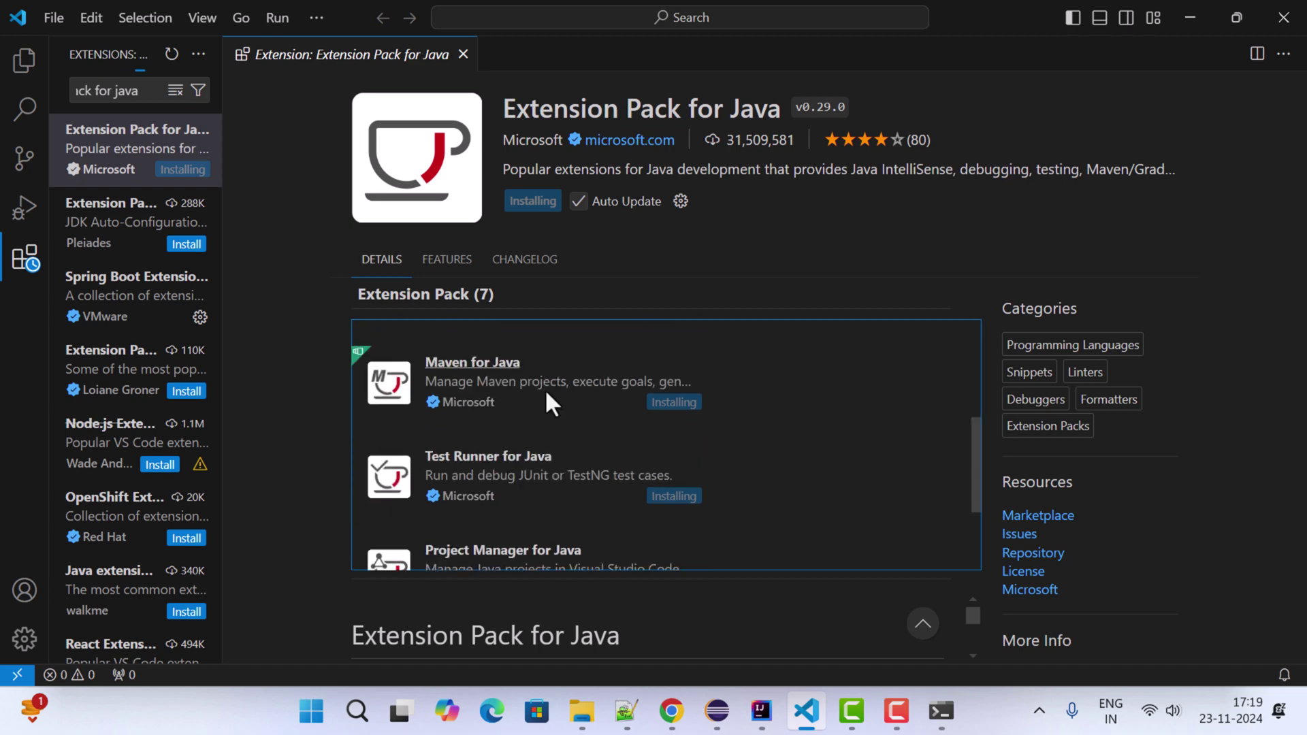
scroll(544, 390, down, 2)
scroll(550, 384, up, 4)
scroll(552, 384, up, 2)
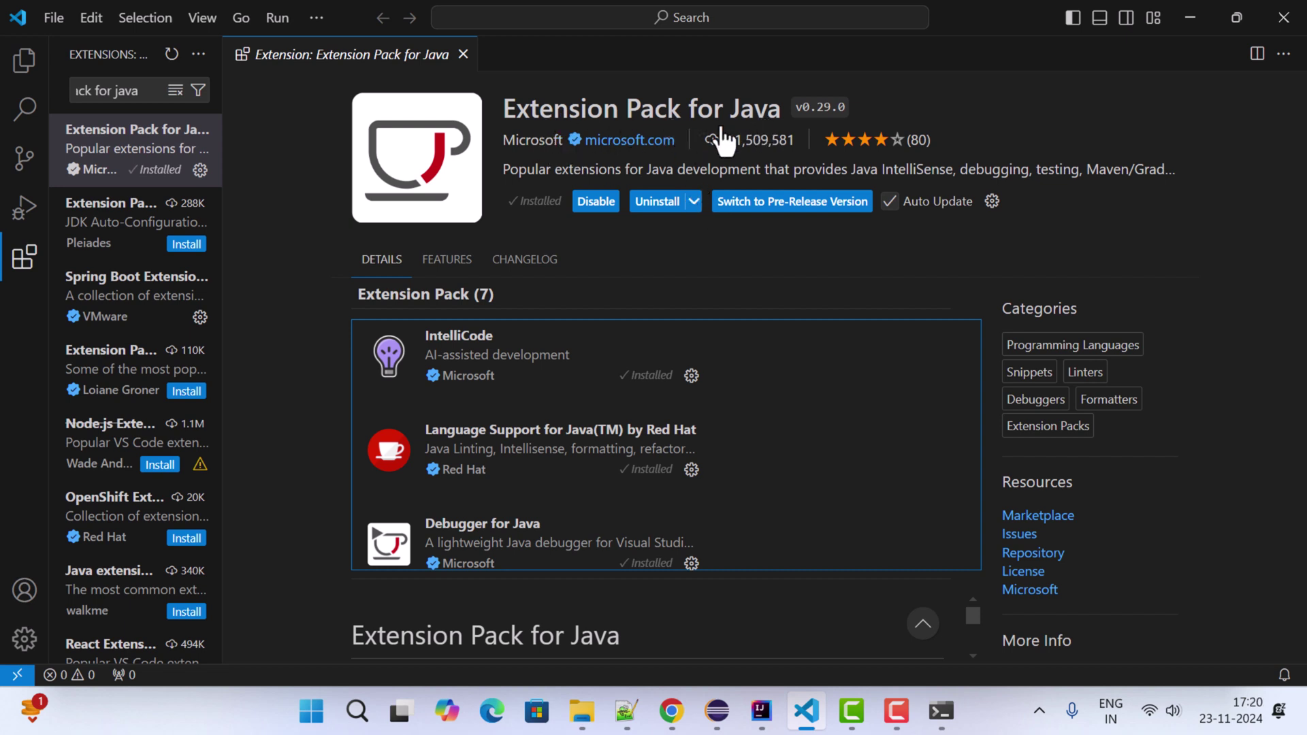
scroll(776, 346, down, 1)
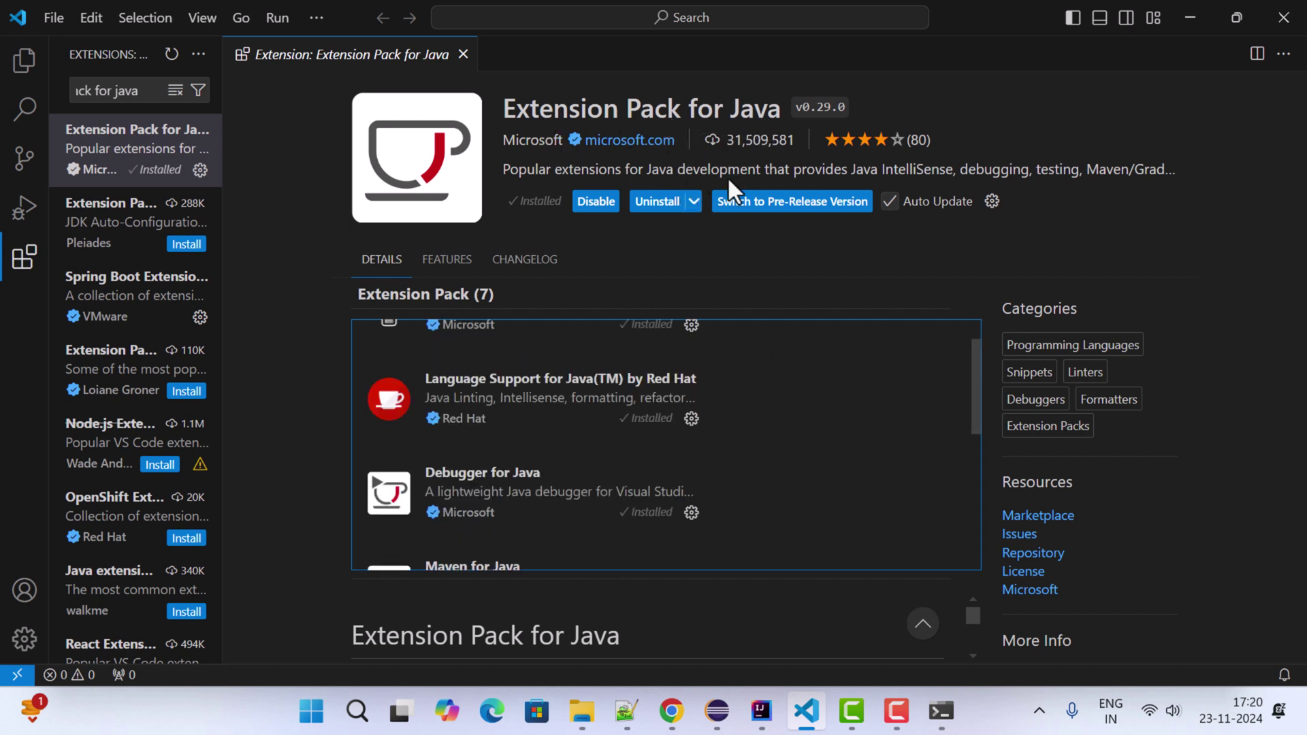
Start a new Java project from Explorer using the 'No build tools' type
click(25, 63)
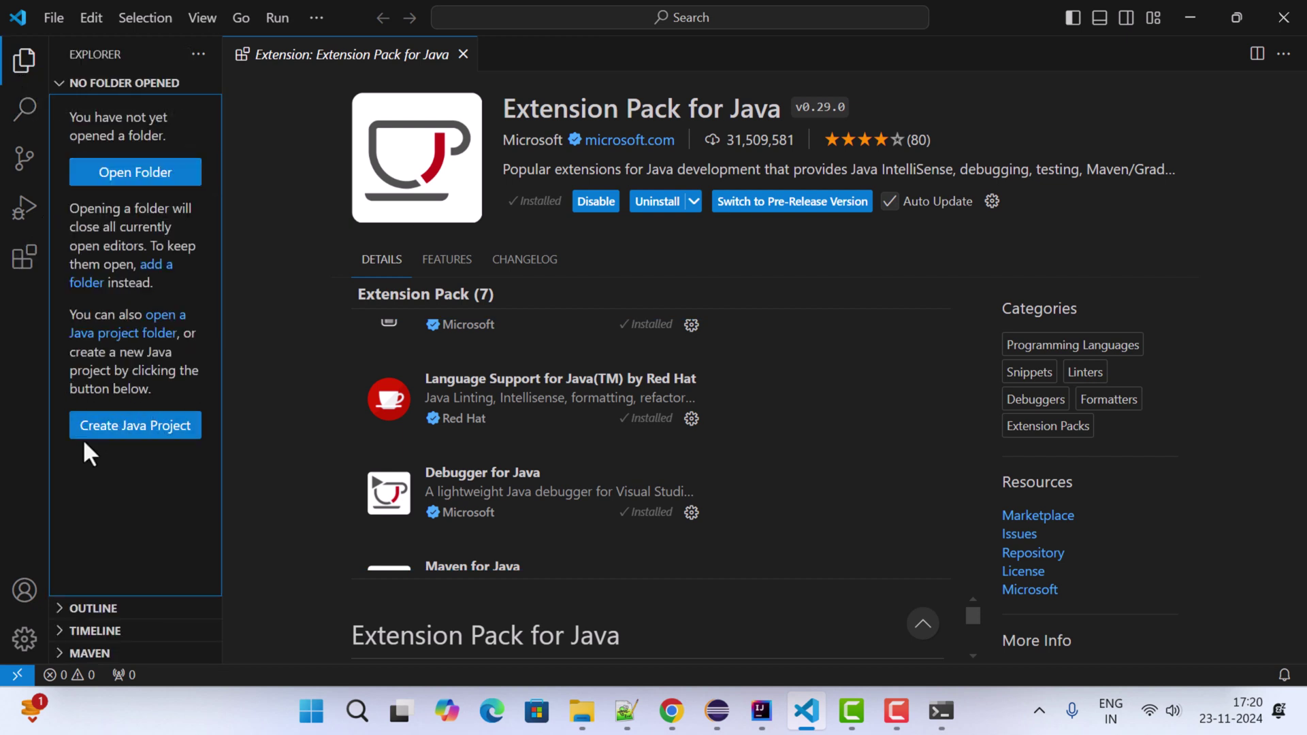
click(135, 429)
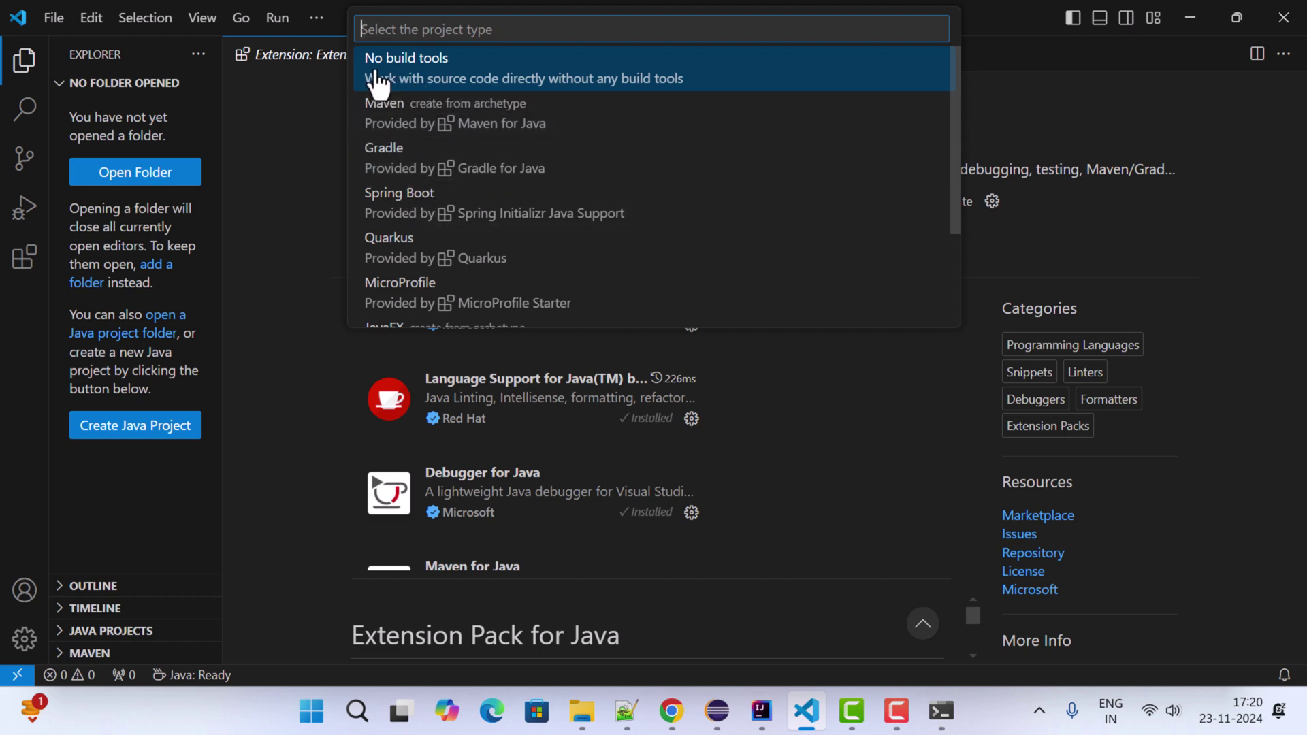
click(447, 71)
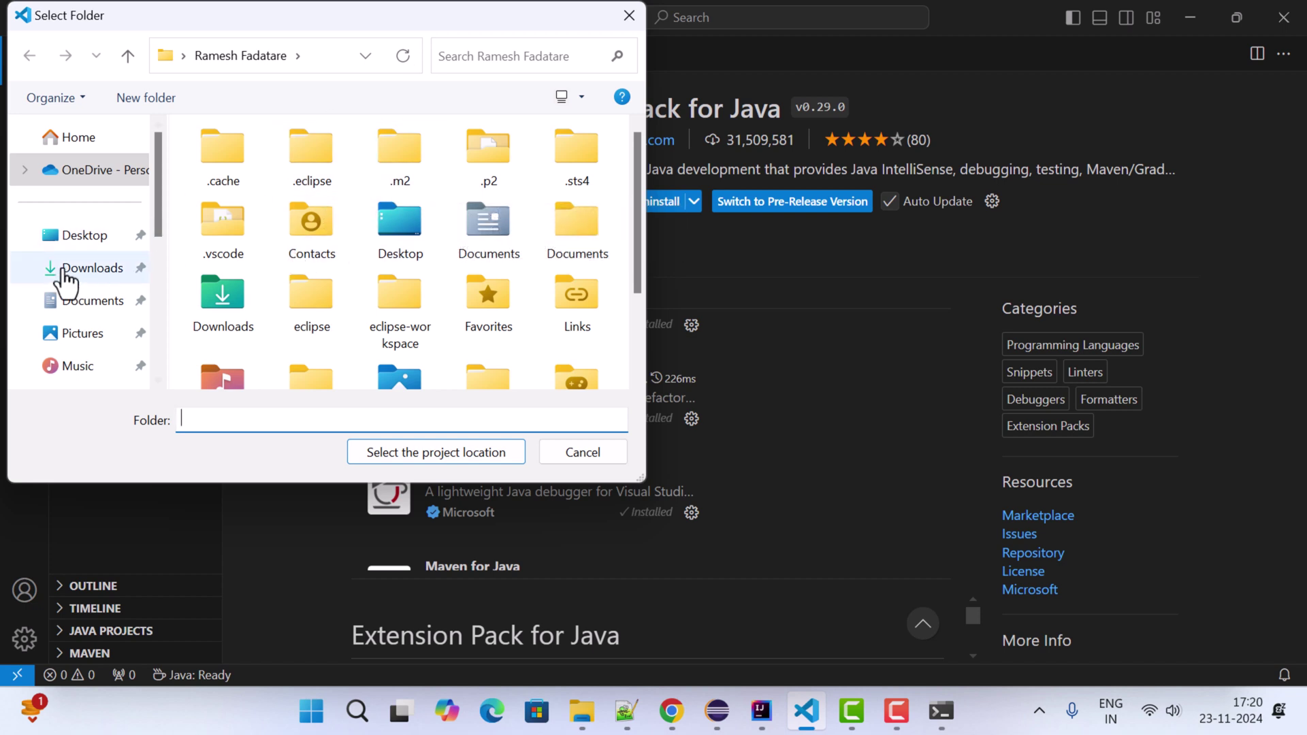
Create the MyFirstJavaApp project in a new Desktop folder named javaguides
click(77, 237)
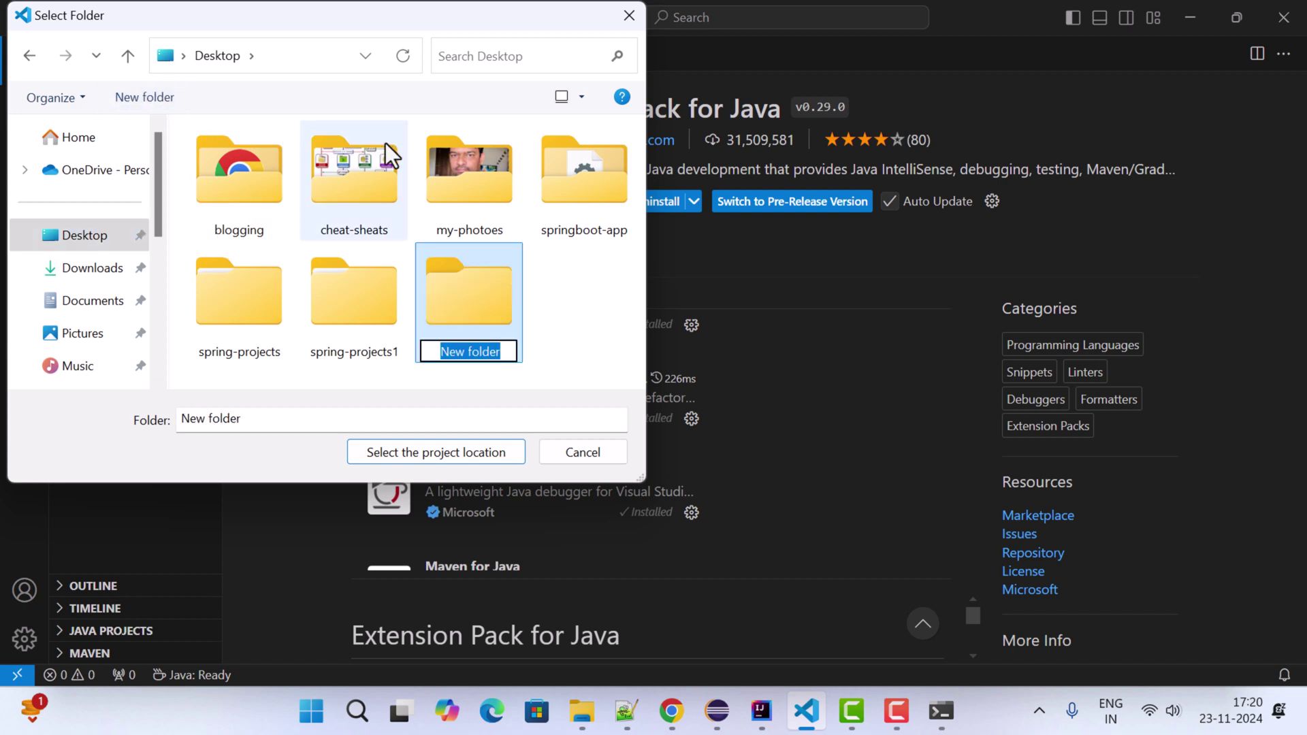
text(javaguides)
key(Return)
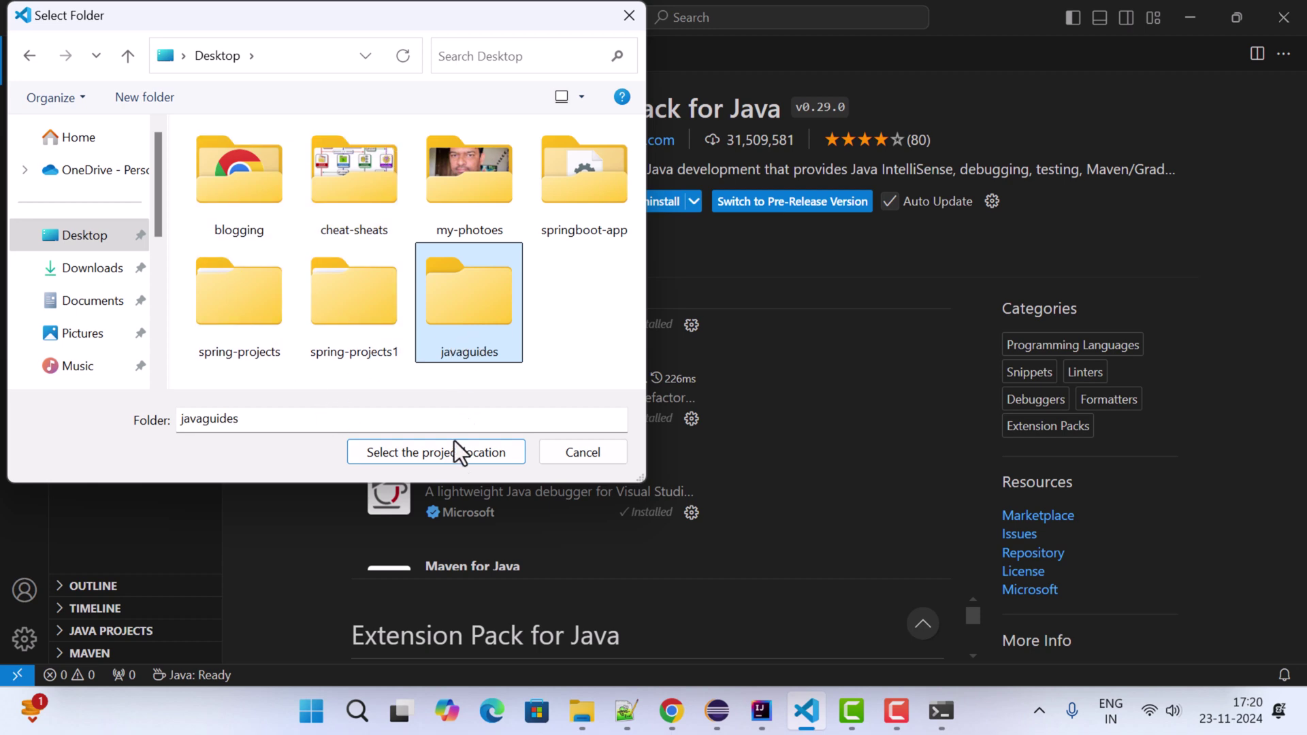
click(480, 452)
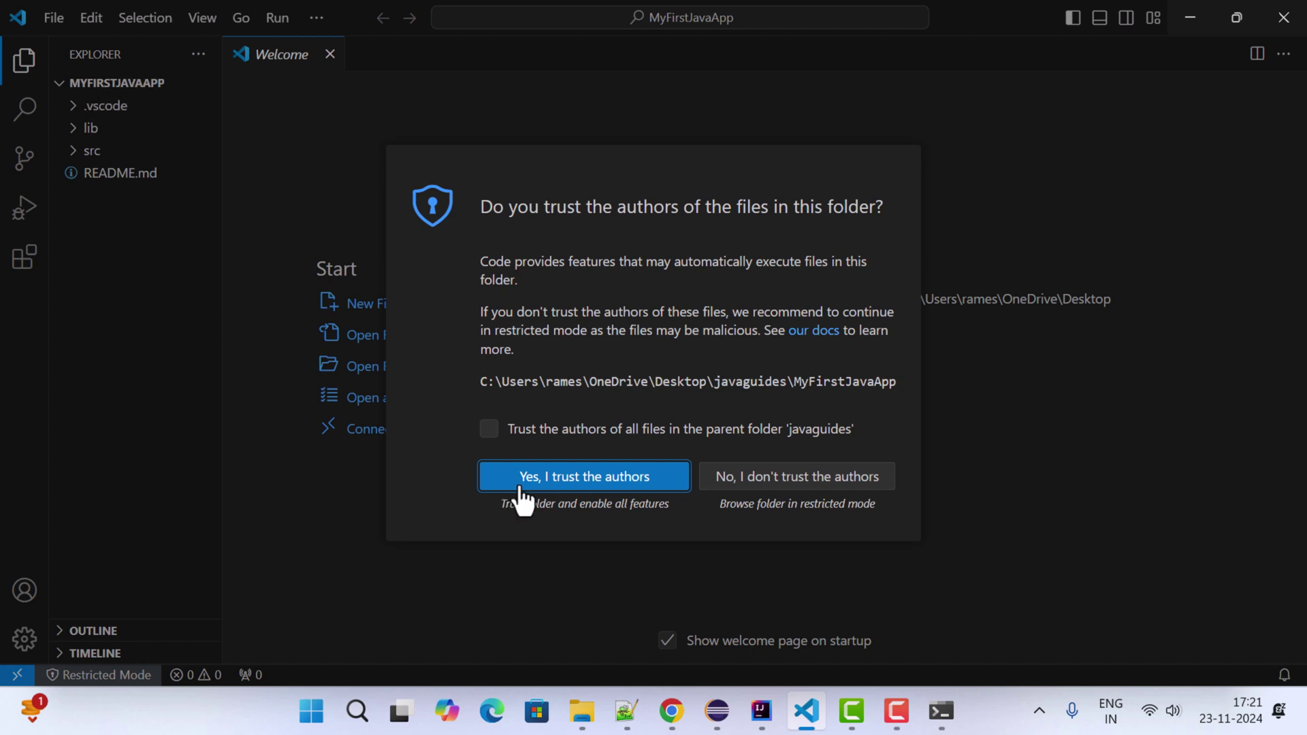
Trust the project authors and view the Hello World code in src/App.java
click(616, 476)
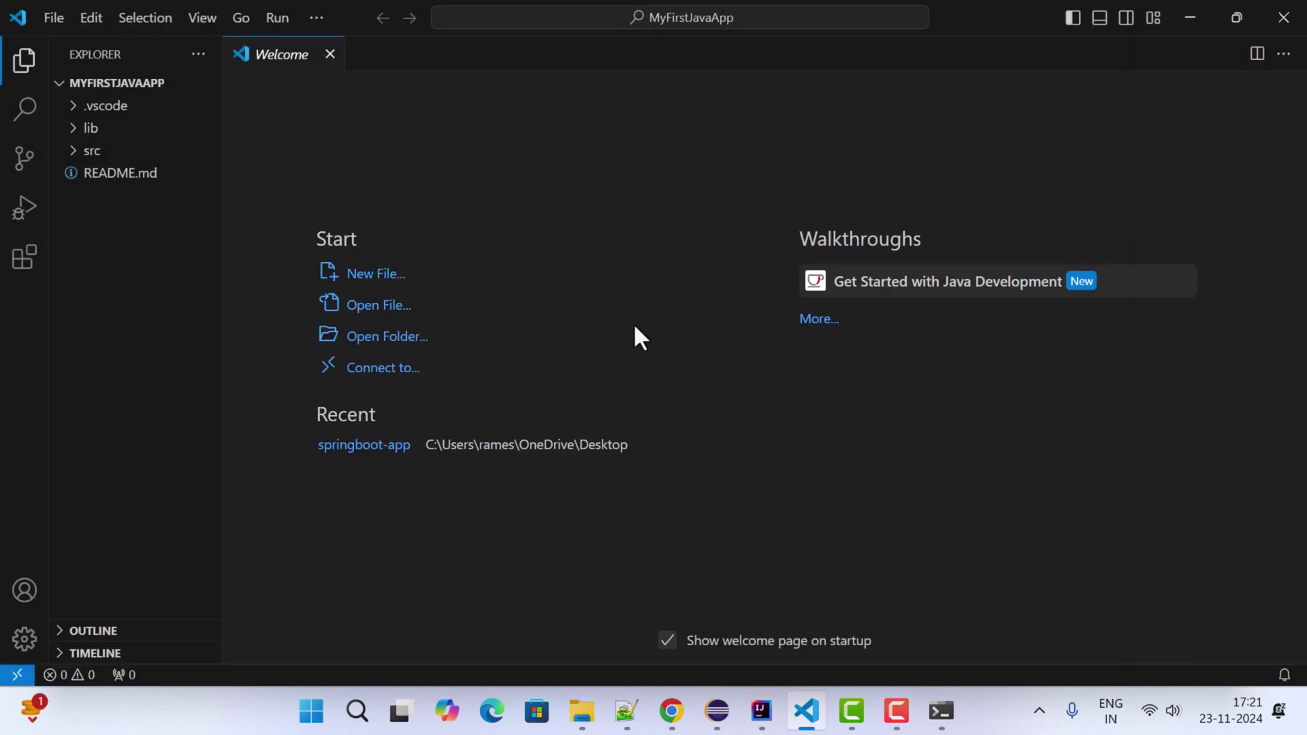
click(73, 160)
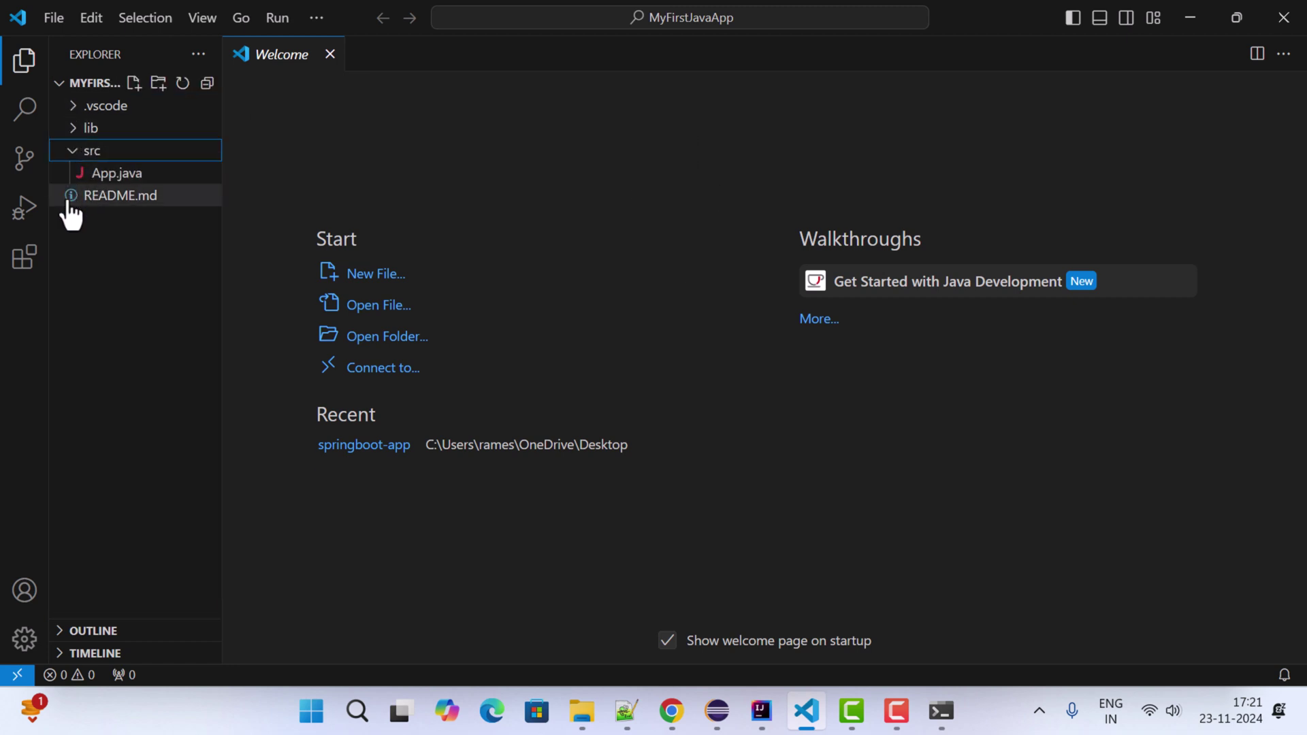
click(115, 175)
click(461, 110)
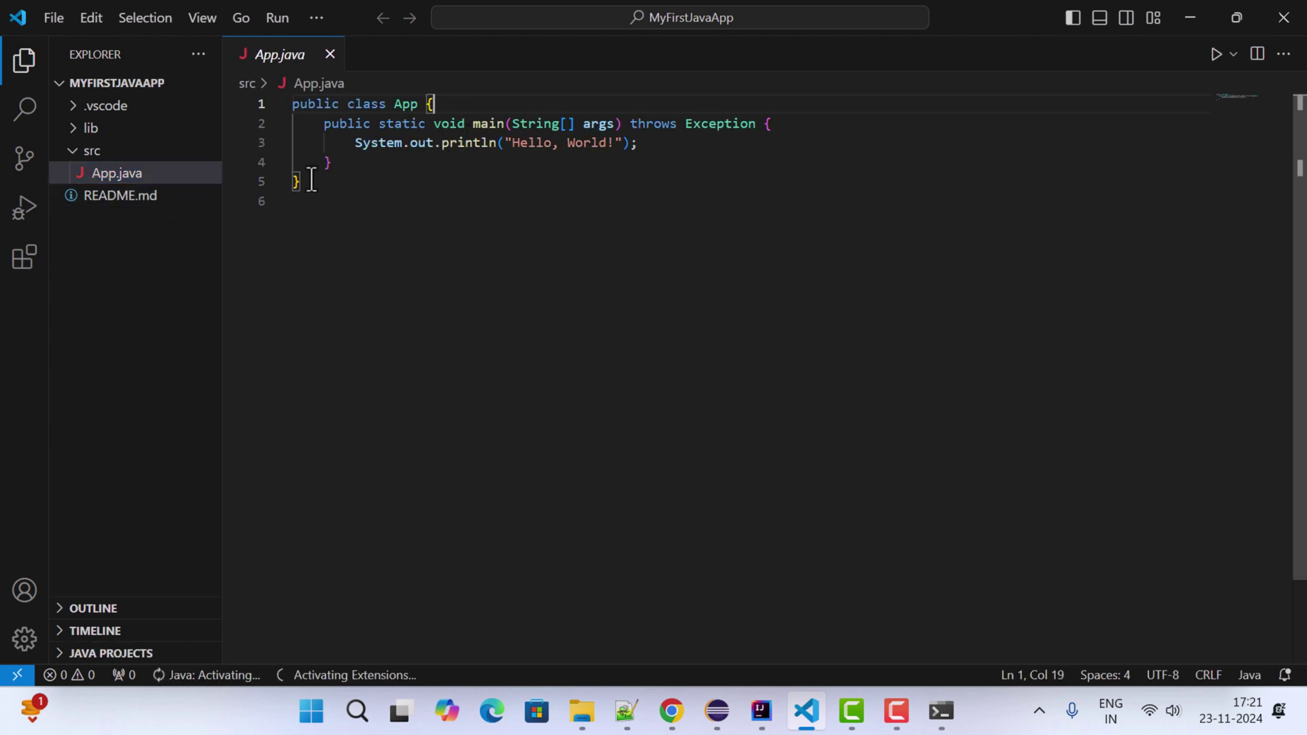
click(92, 153)
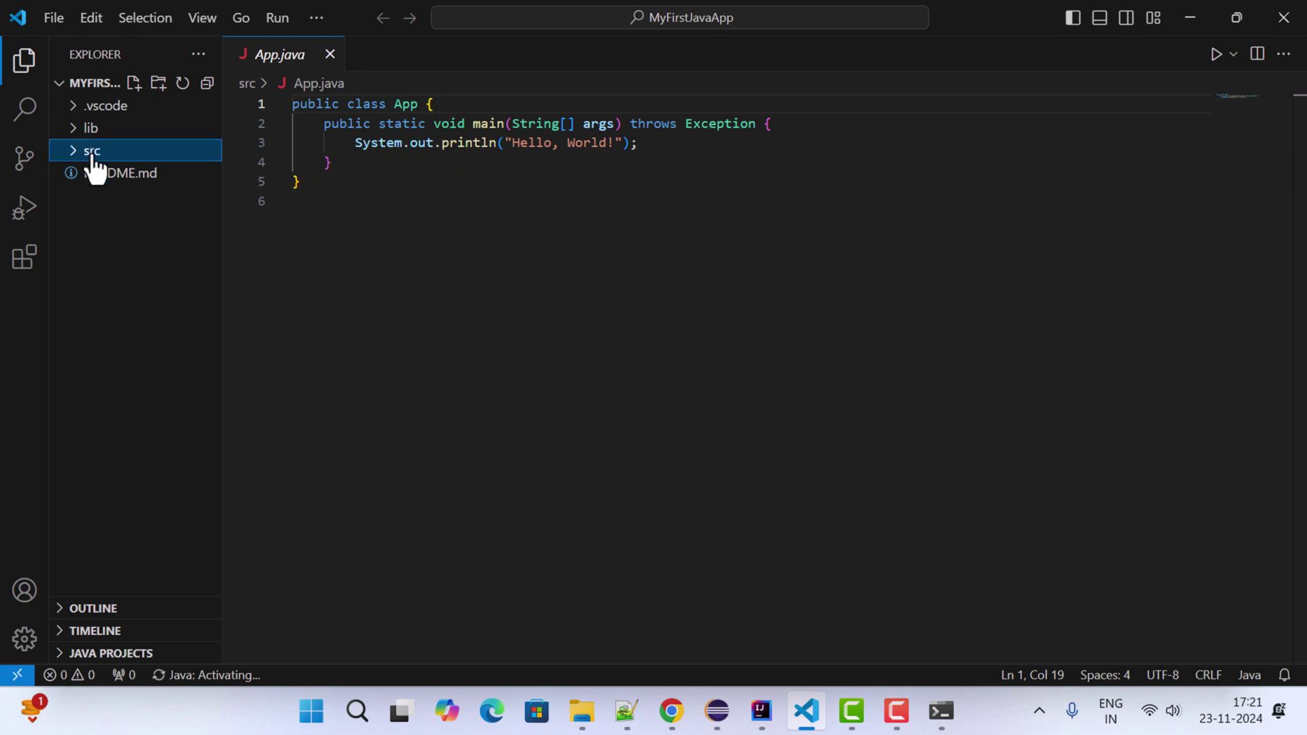
Create the package net.javaguides.java in src and expand src to show it
right_click(94, 168)
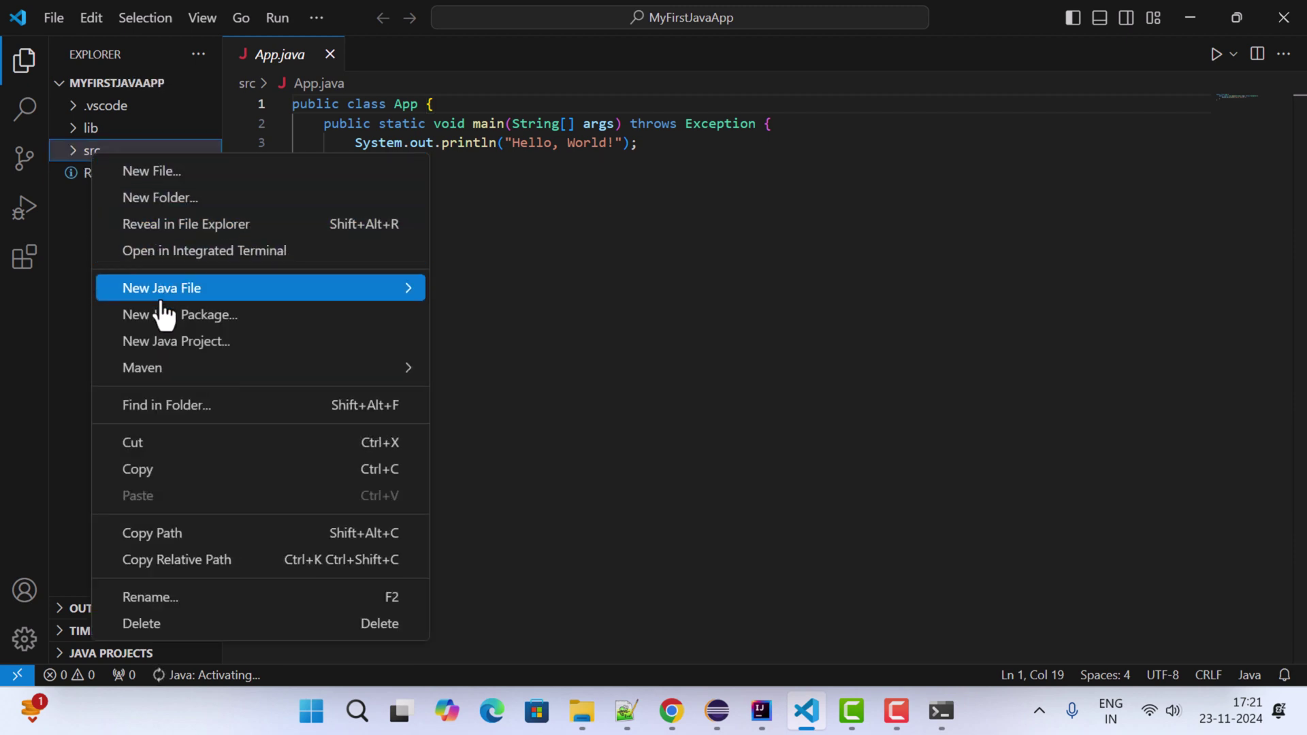
click(186, 316)
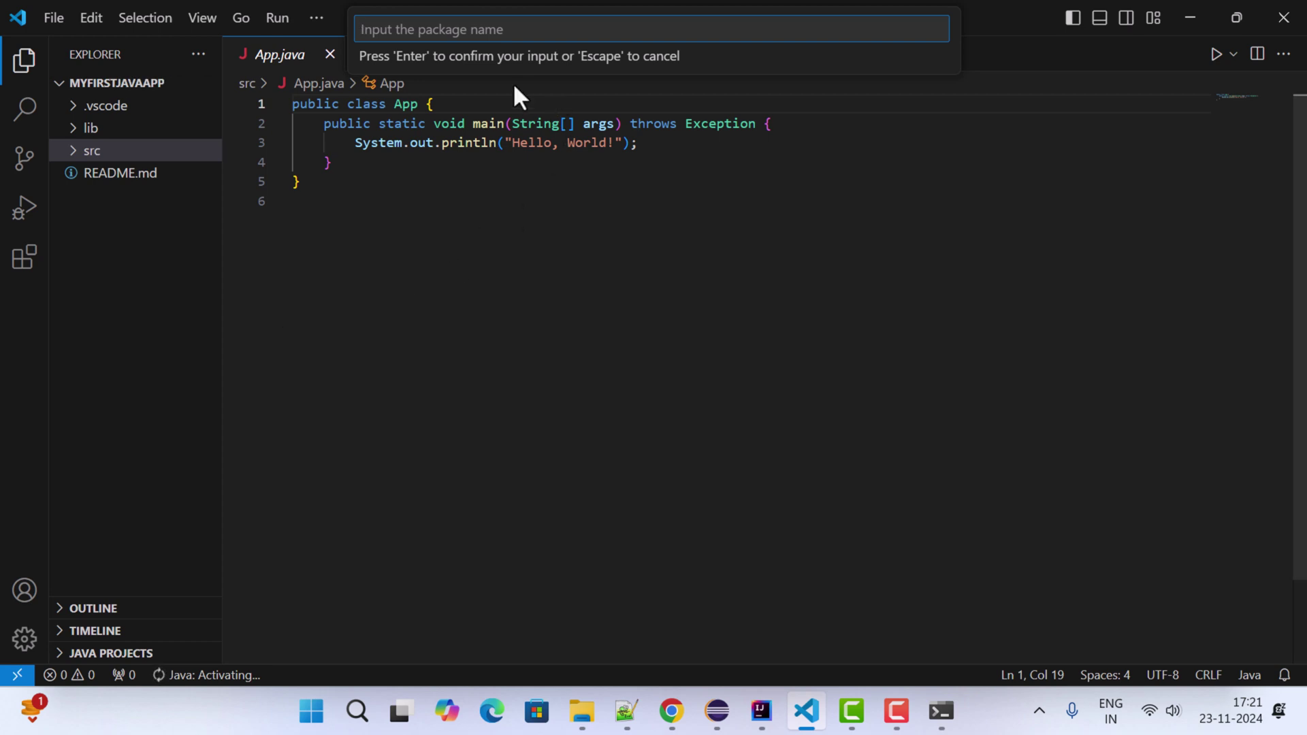
text(net.)
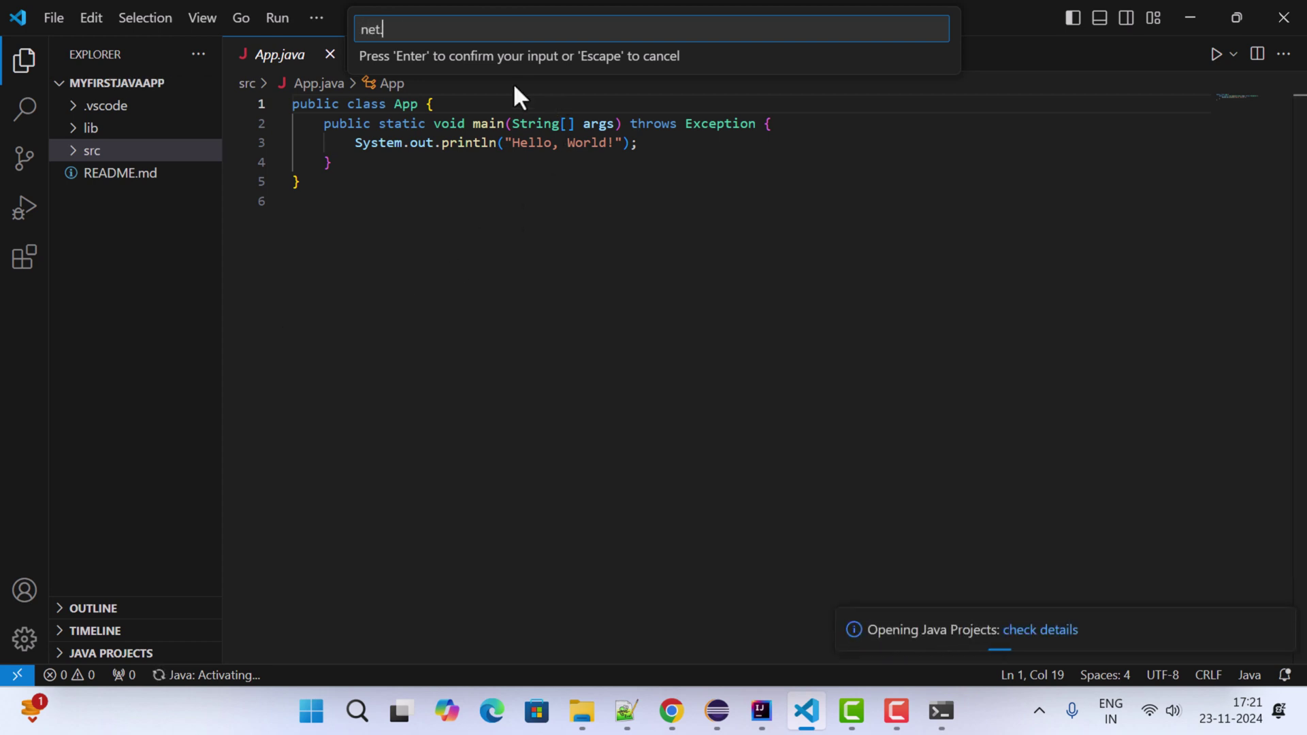
text(javaguides)
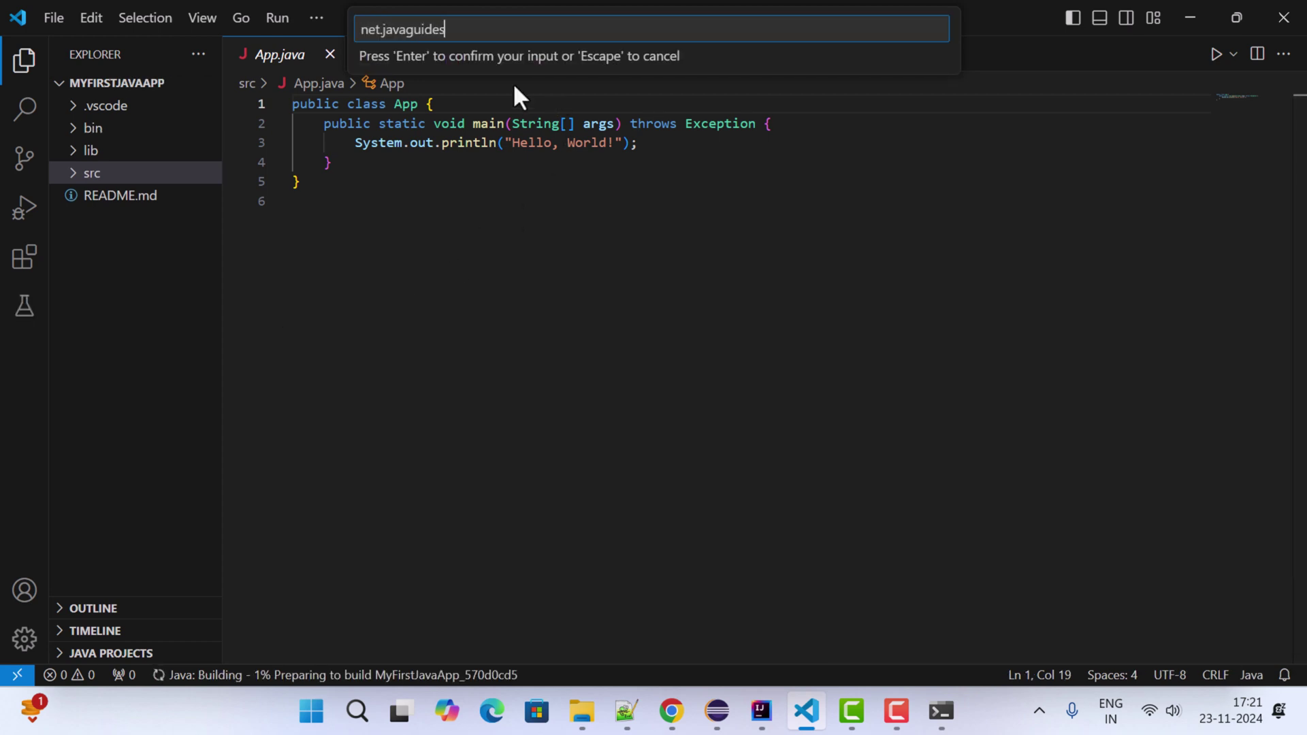
text(.java)
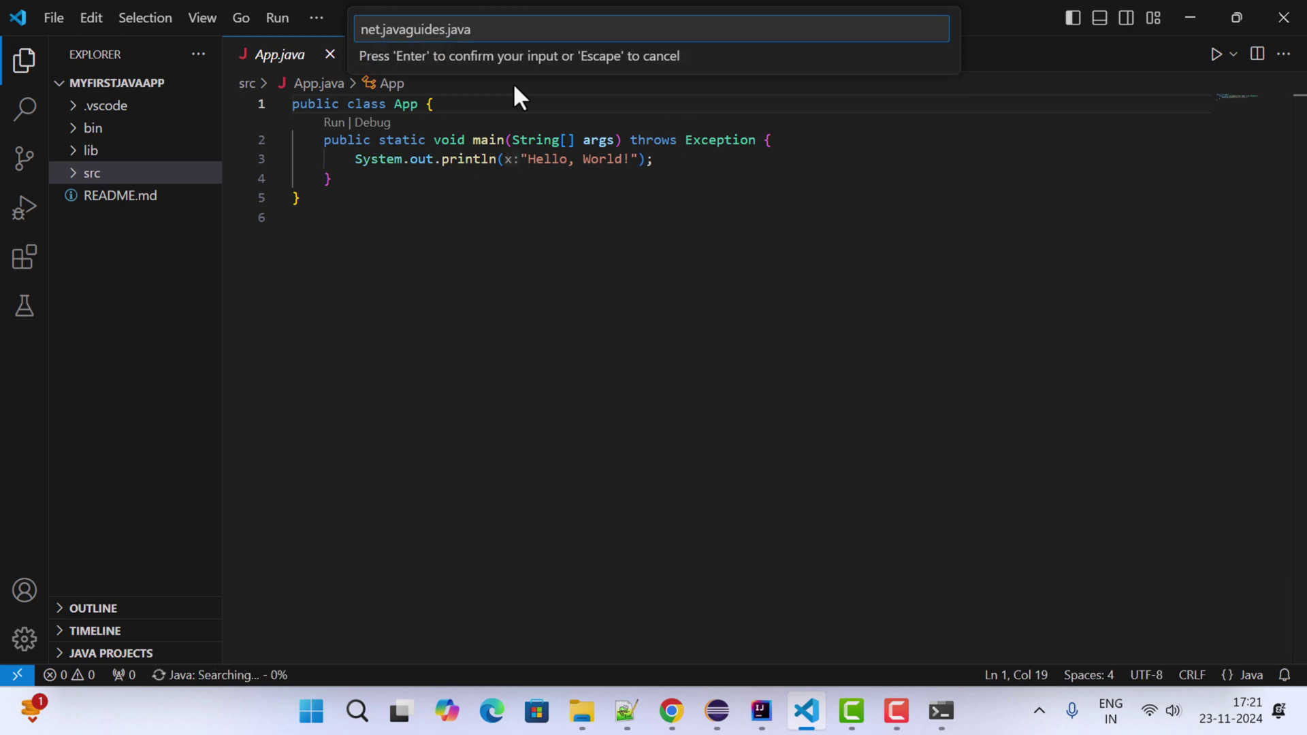
key(Return)
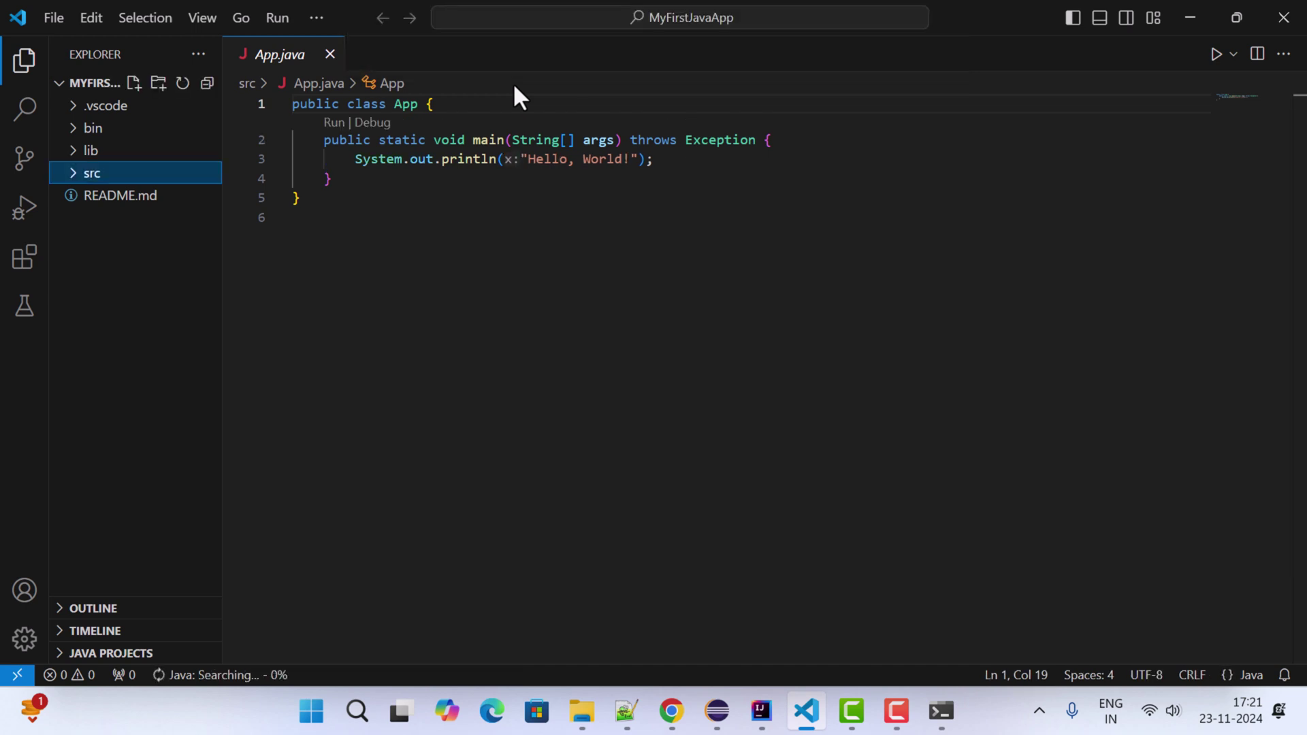
click(78, 175)
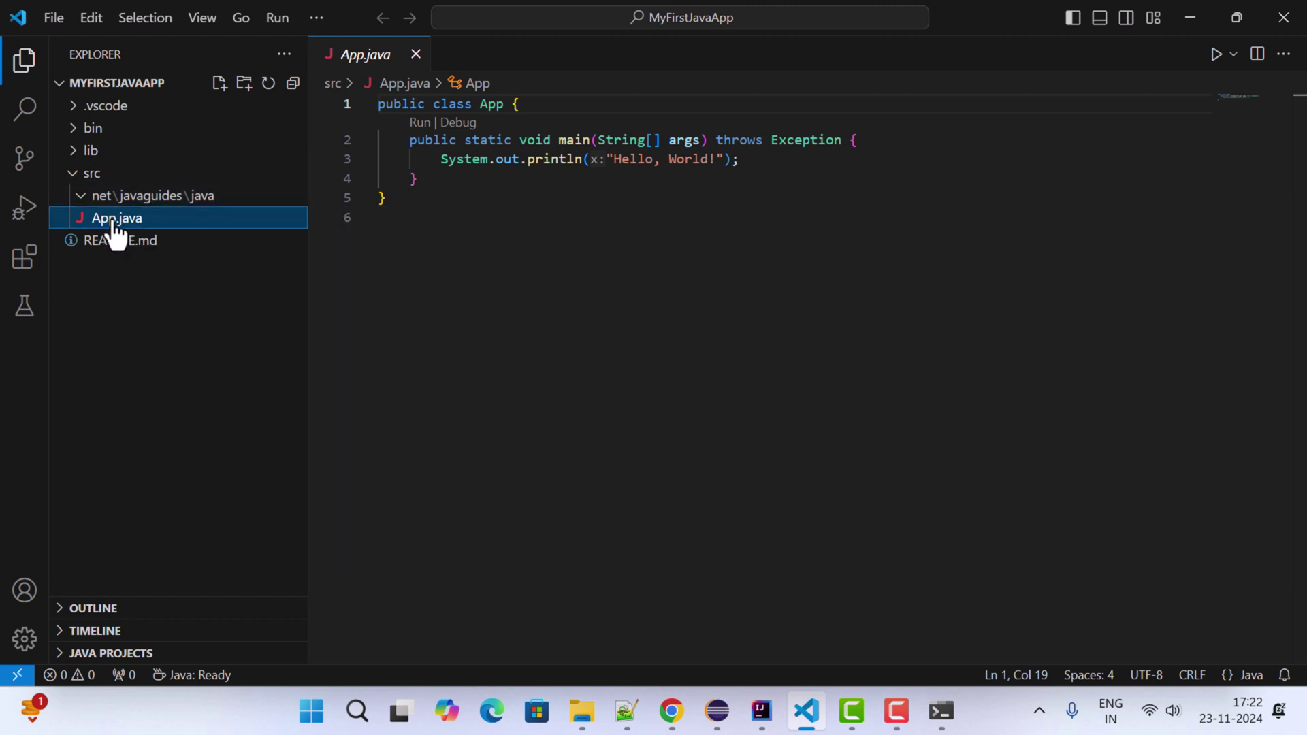
Delete App.java from src, moving it to the Recycle Bin
right_click(114, 232)
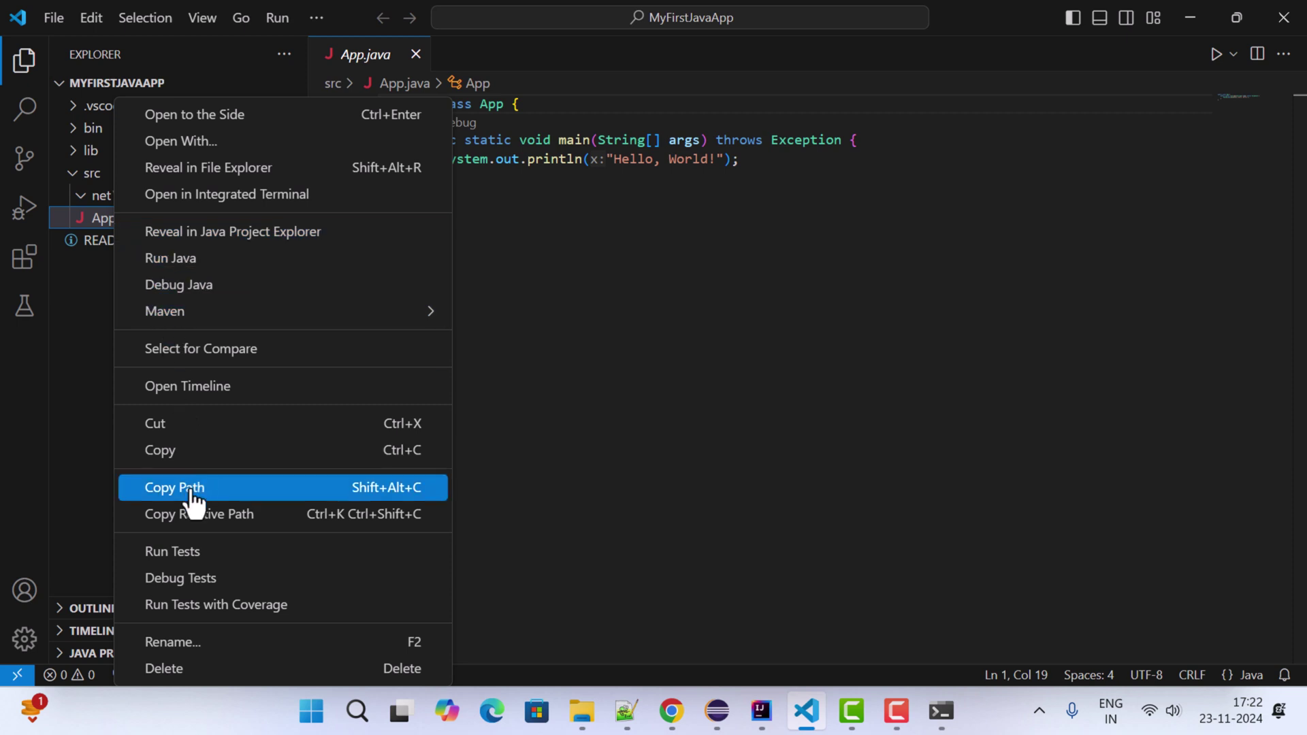
click(194, 677)
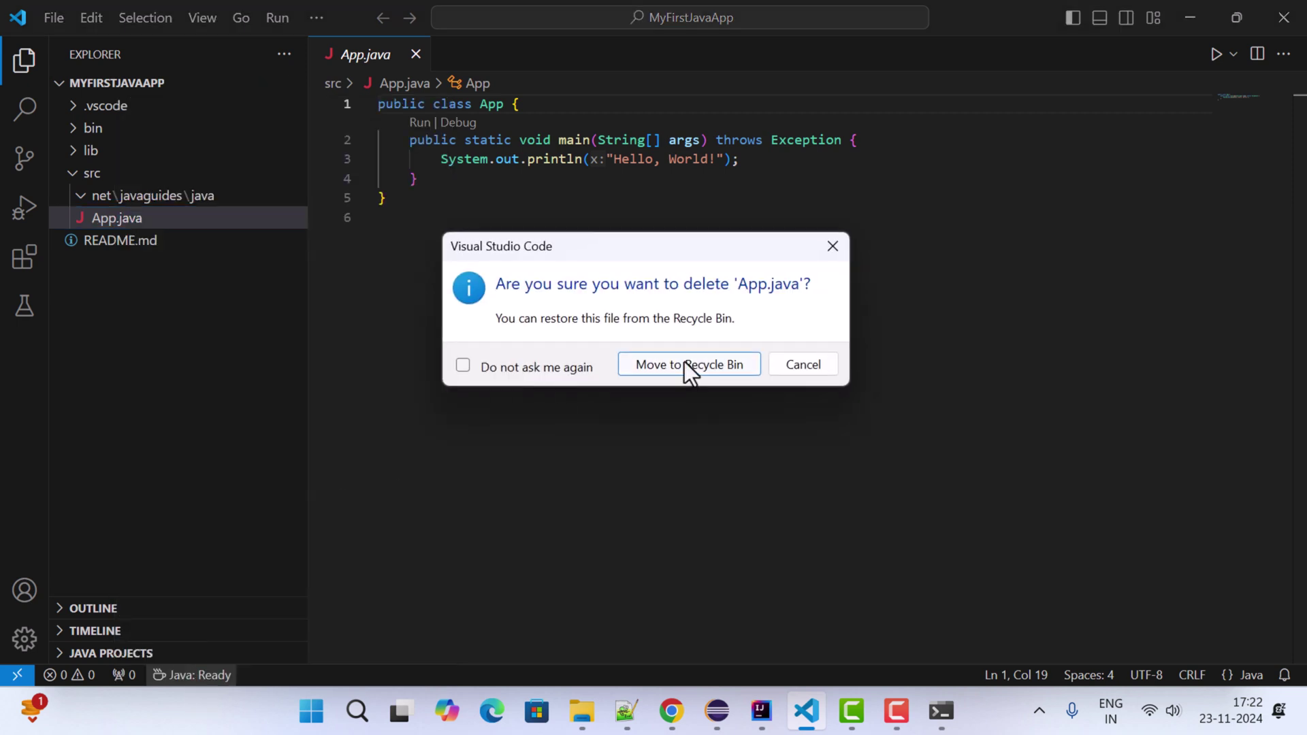
click(728, 367)
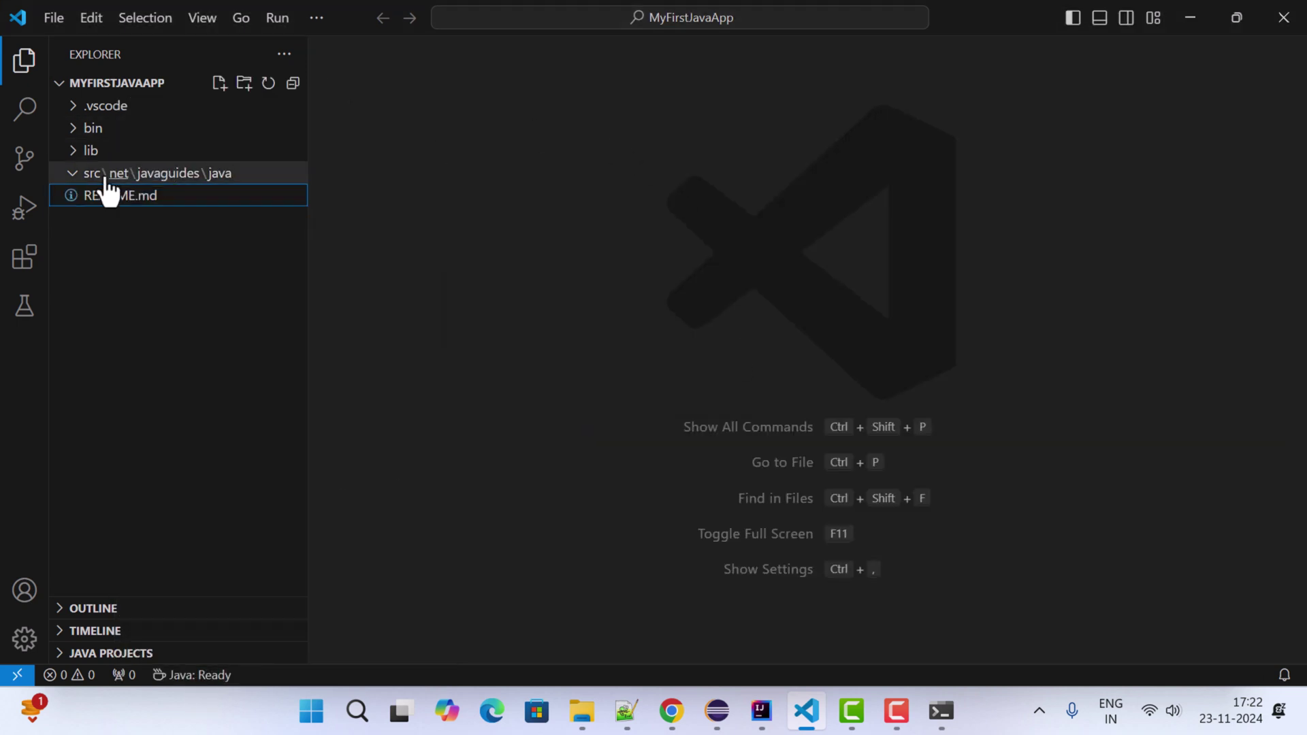
Create Main.java in the javaguides folder with package net.javaguides and an empty Main class
click(216, 176)
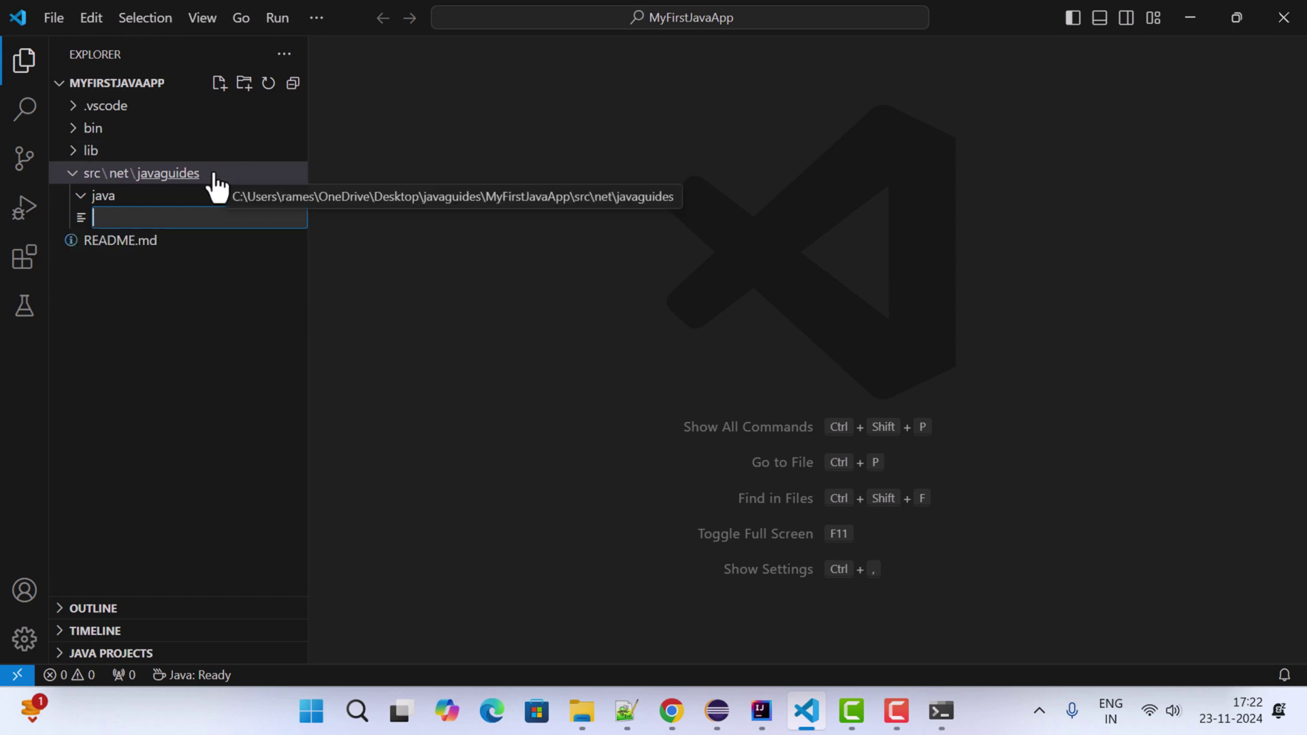
text(Main.)
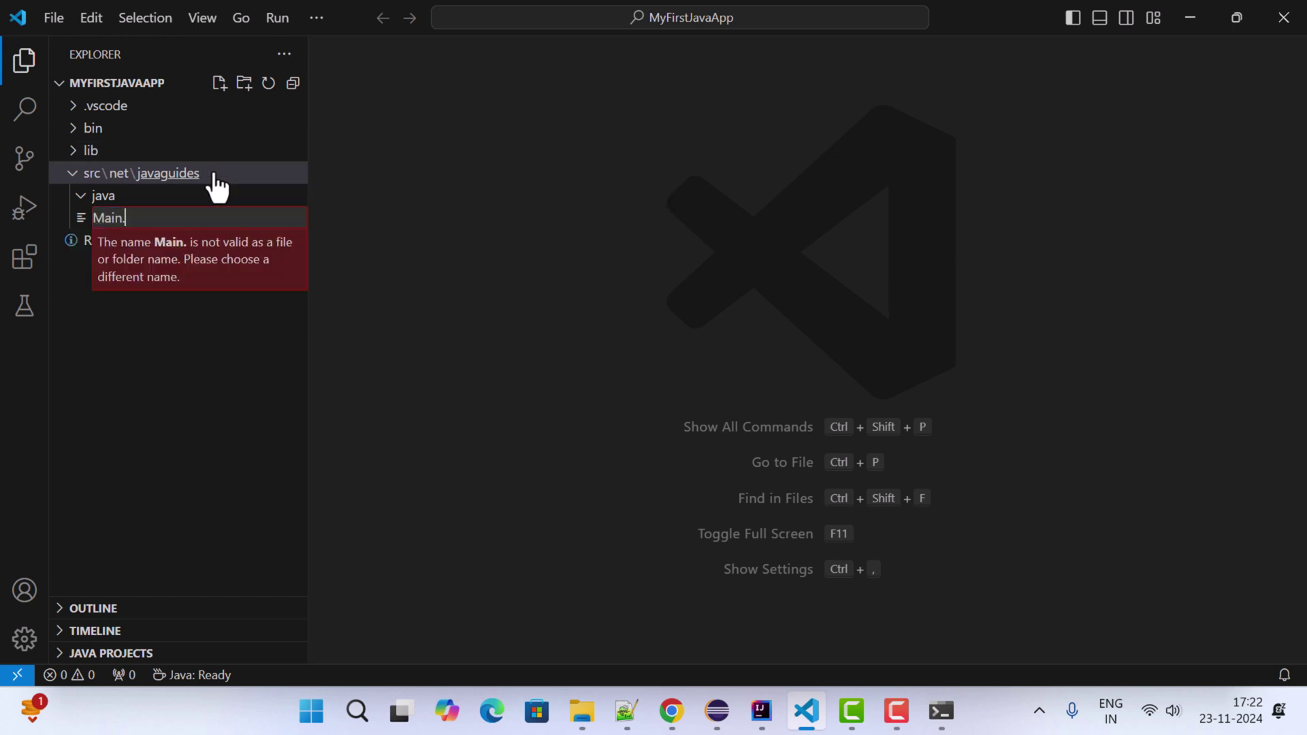
text(java)
key(Return)
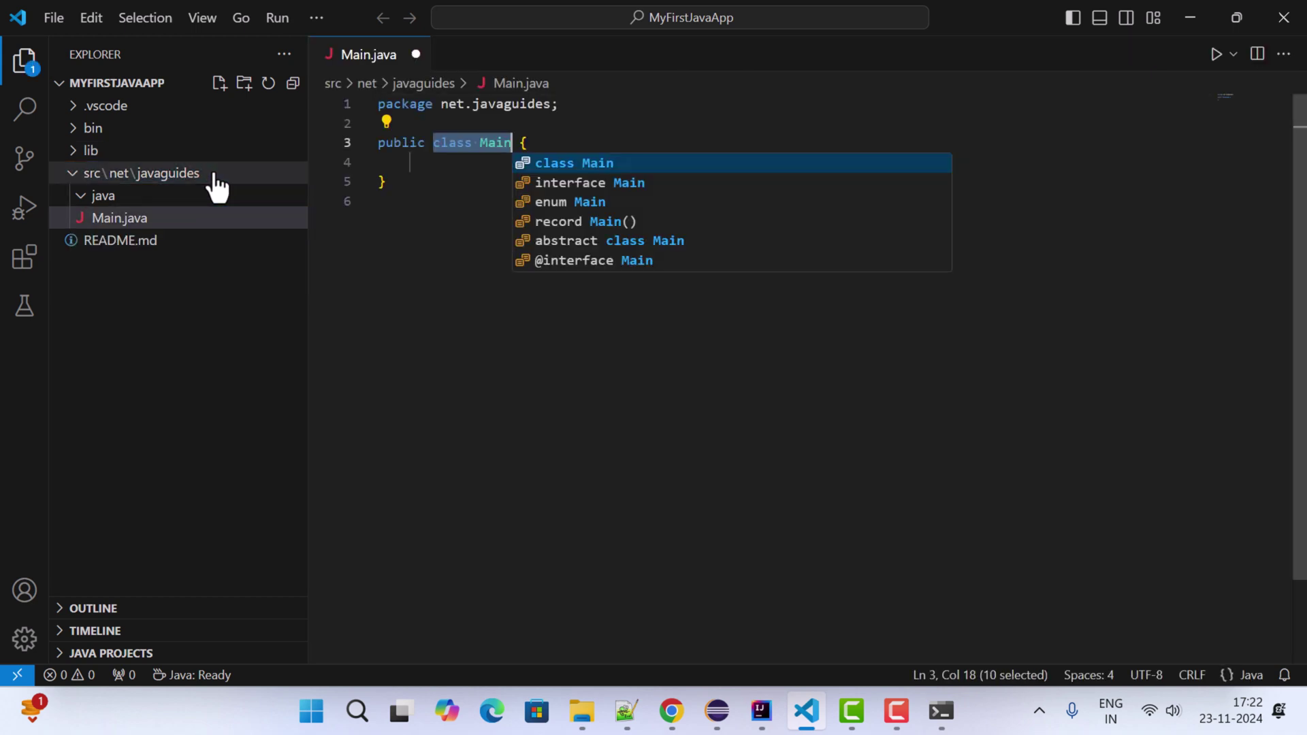
Insert a public static void main method inside class Main using the main snippet
click(633, 150)
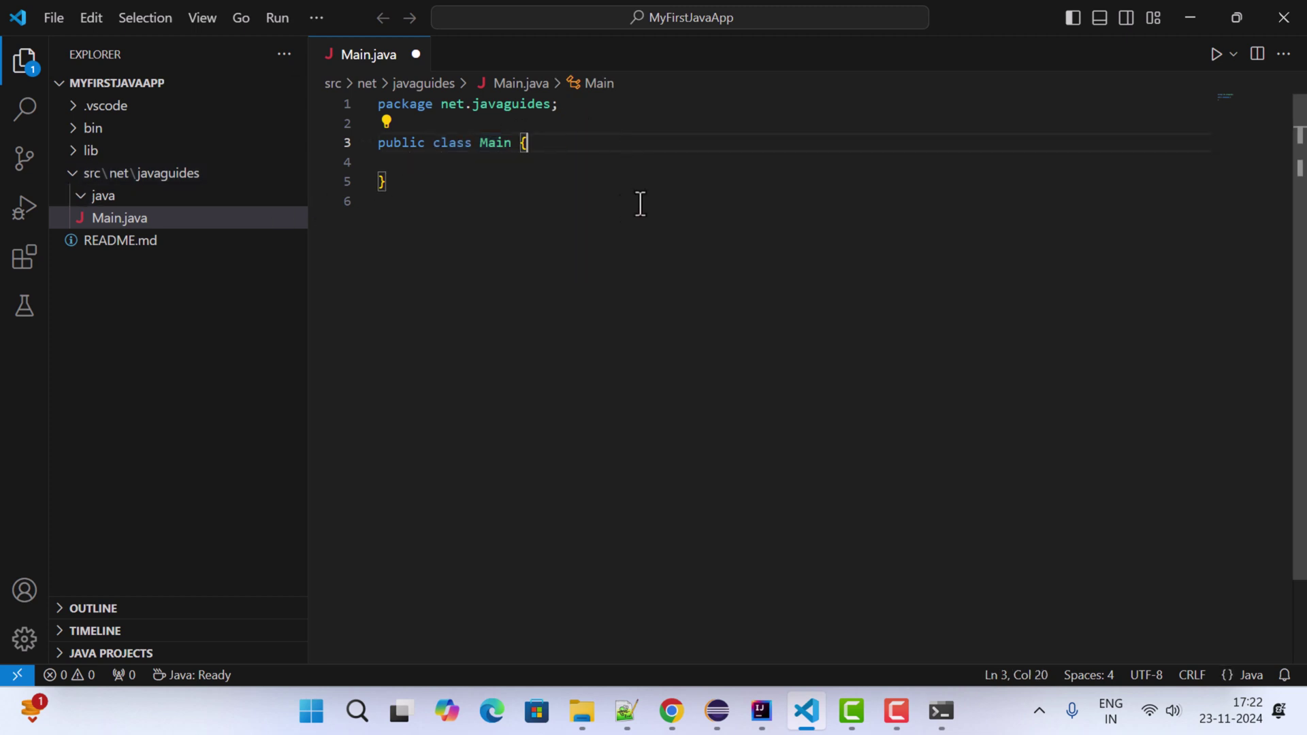
key(Return)
key(Return)
text(ma)
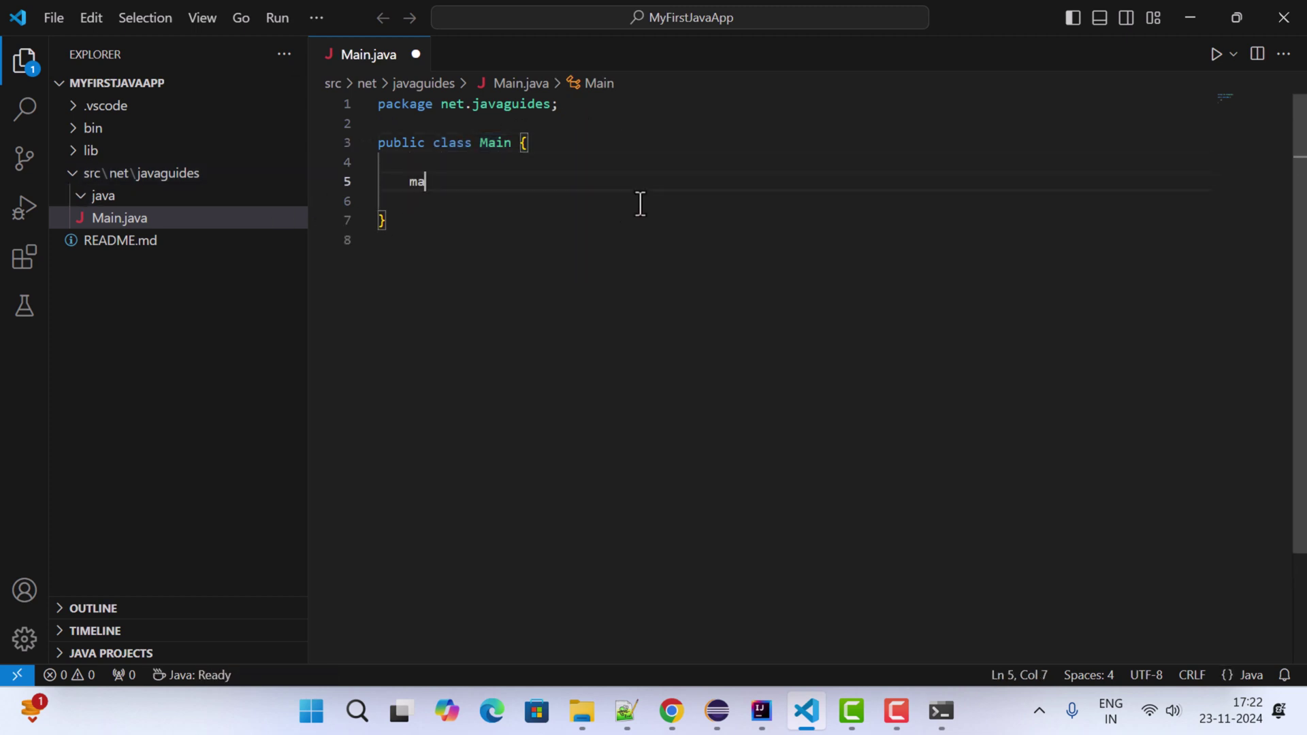
text(in)
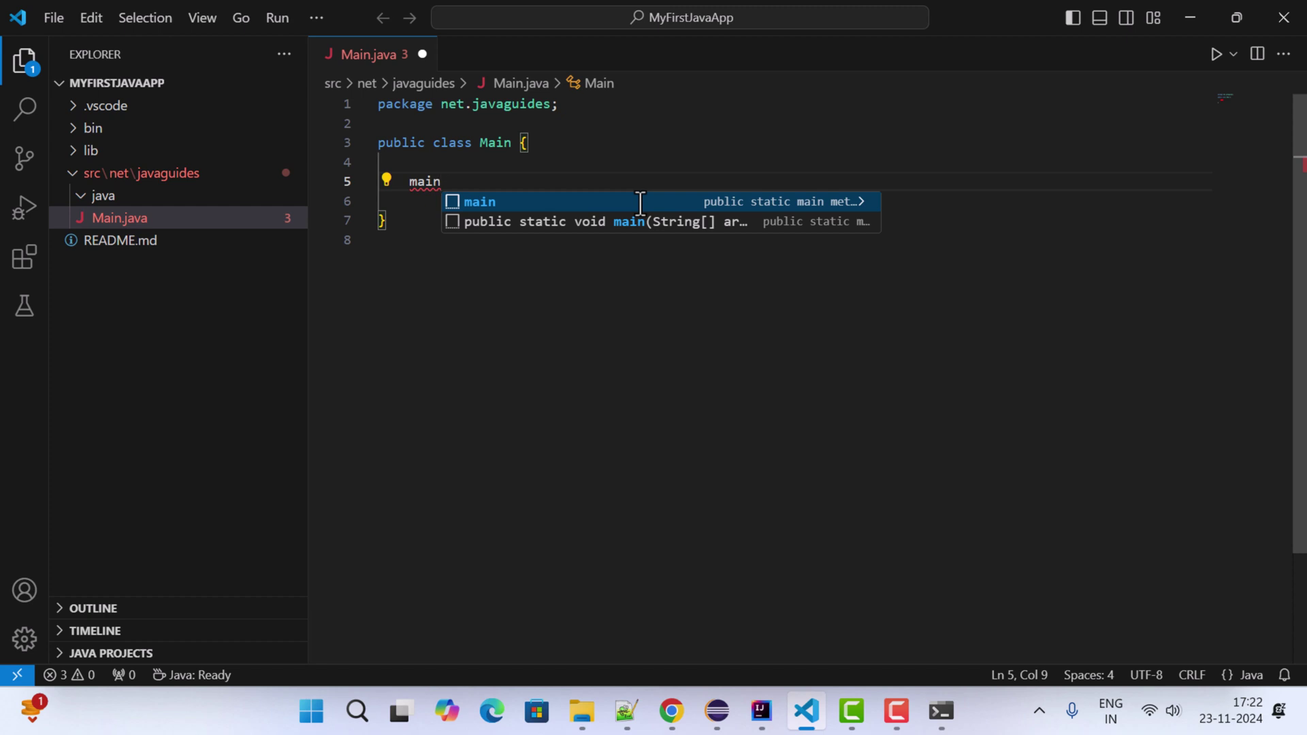
key(Return)
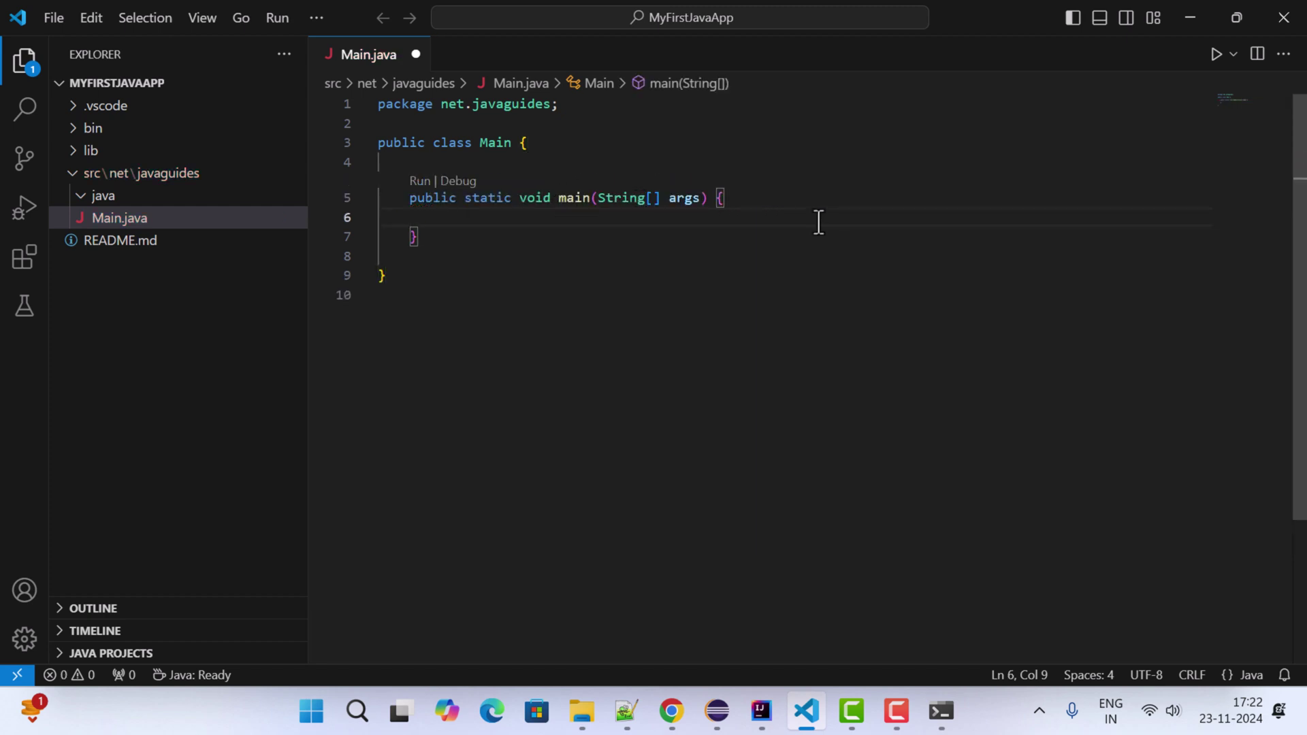
Add System.out.println("Hello World!"); to the main method body
click(776, 199)
key(Return)
key(Return)
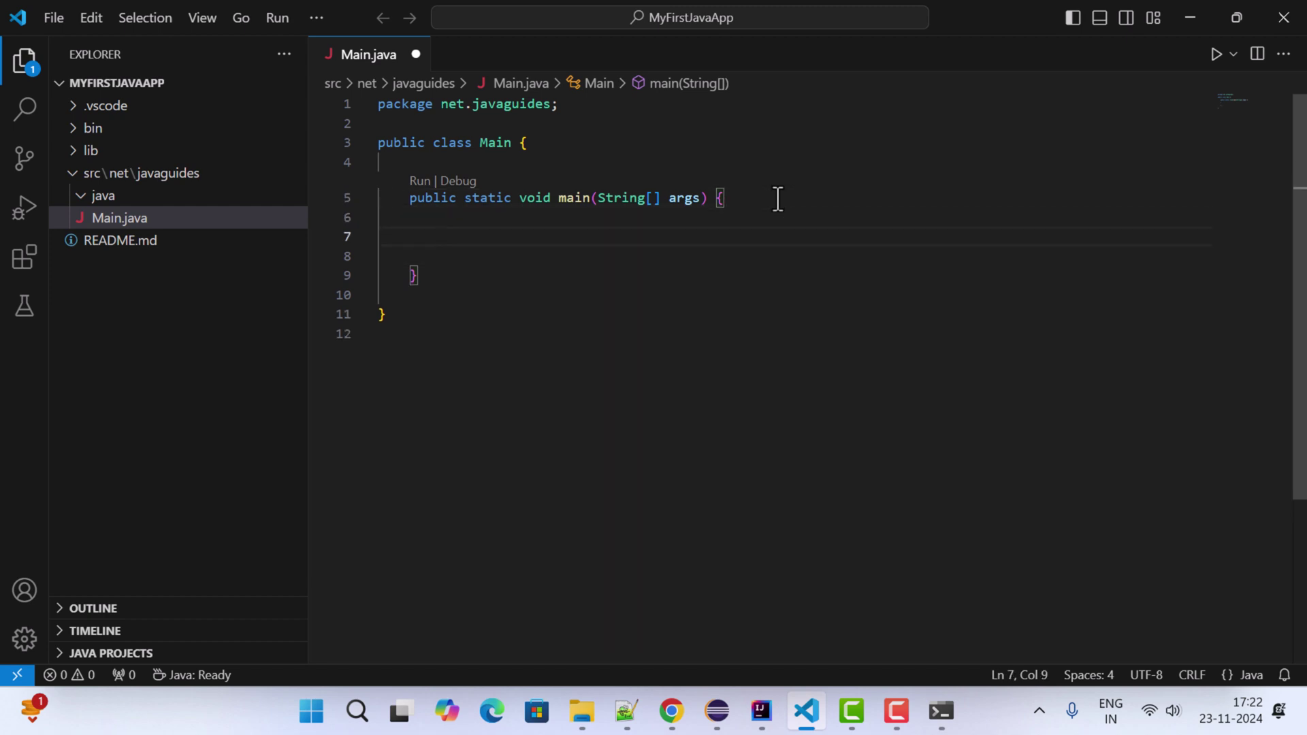
text(System.)
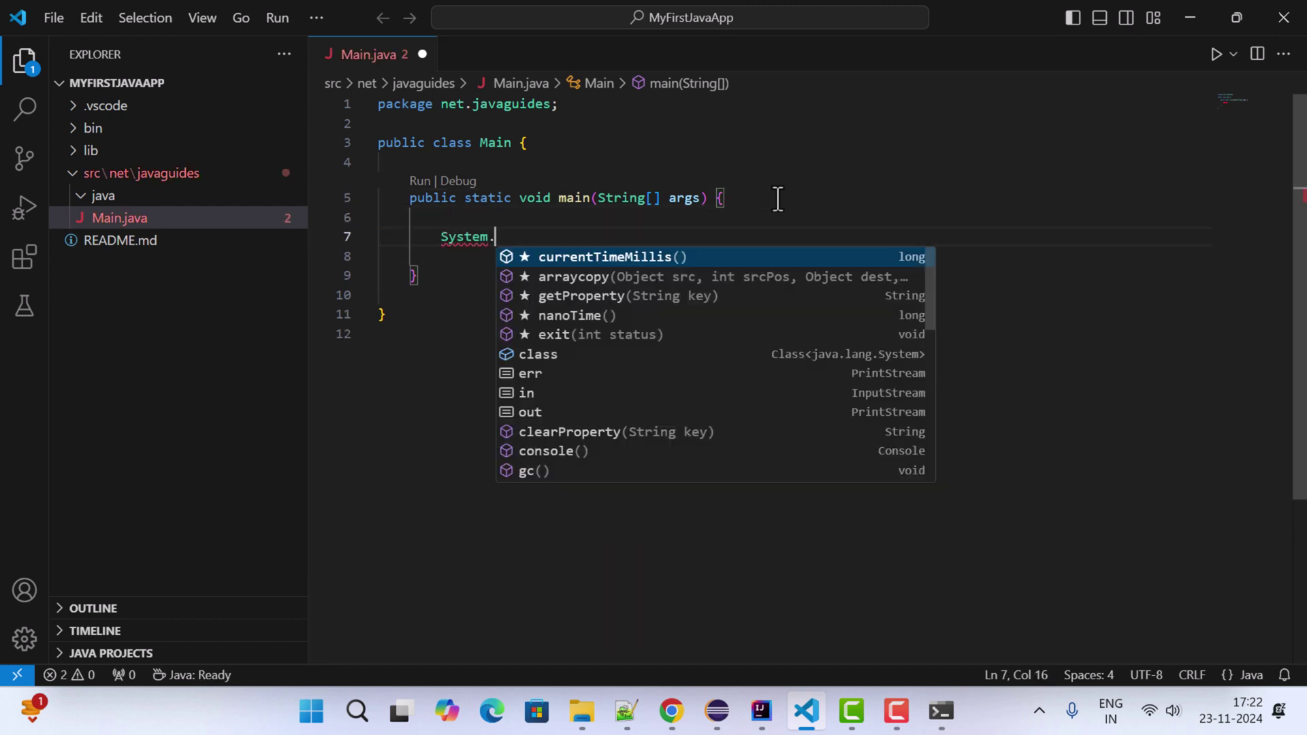
text(out.p)
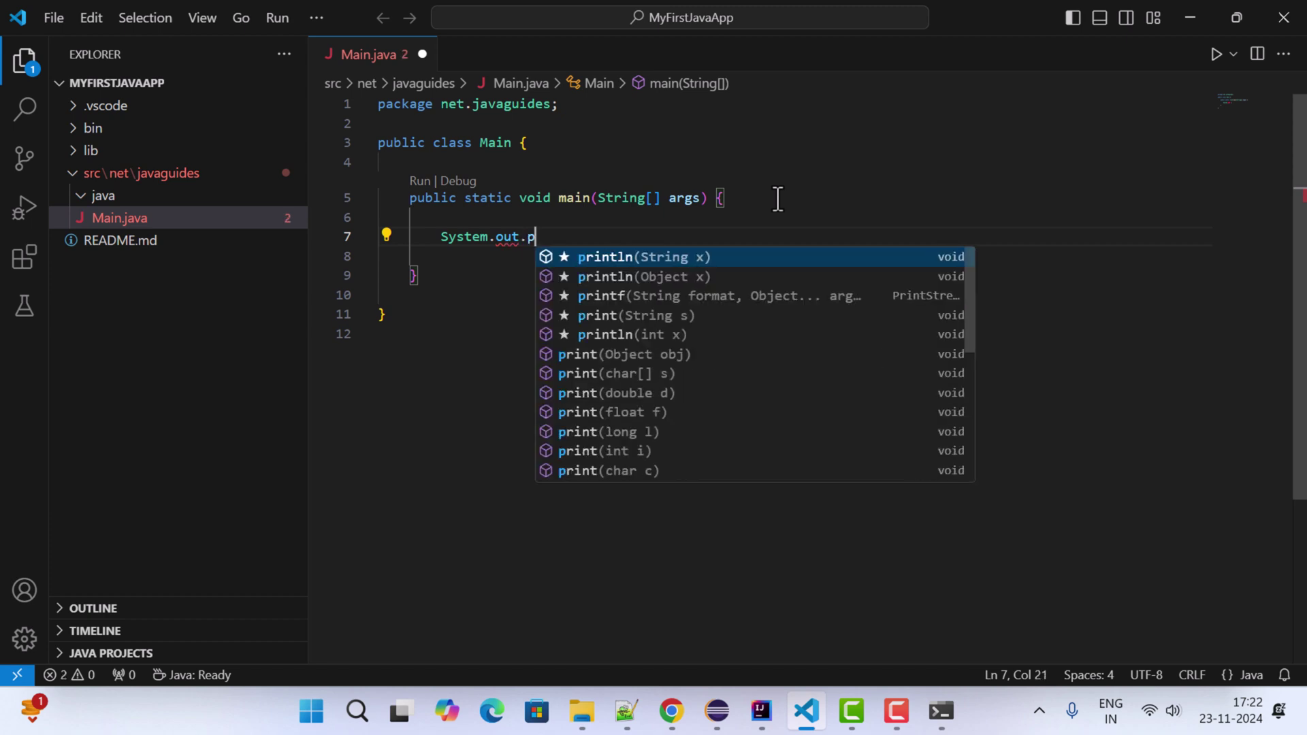
key(Return)
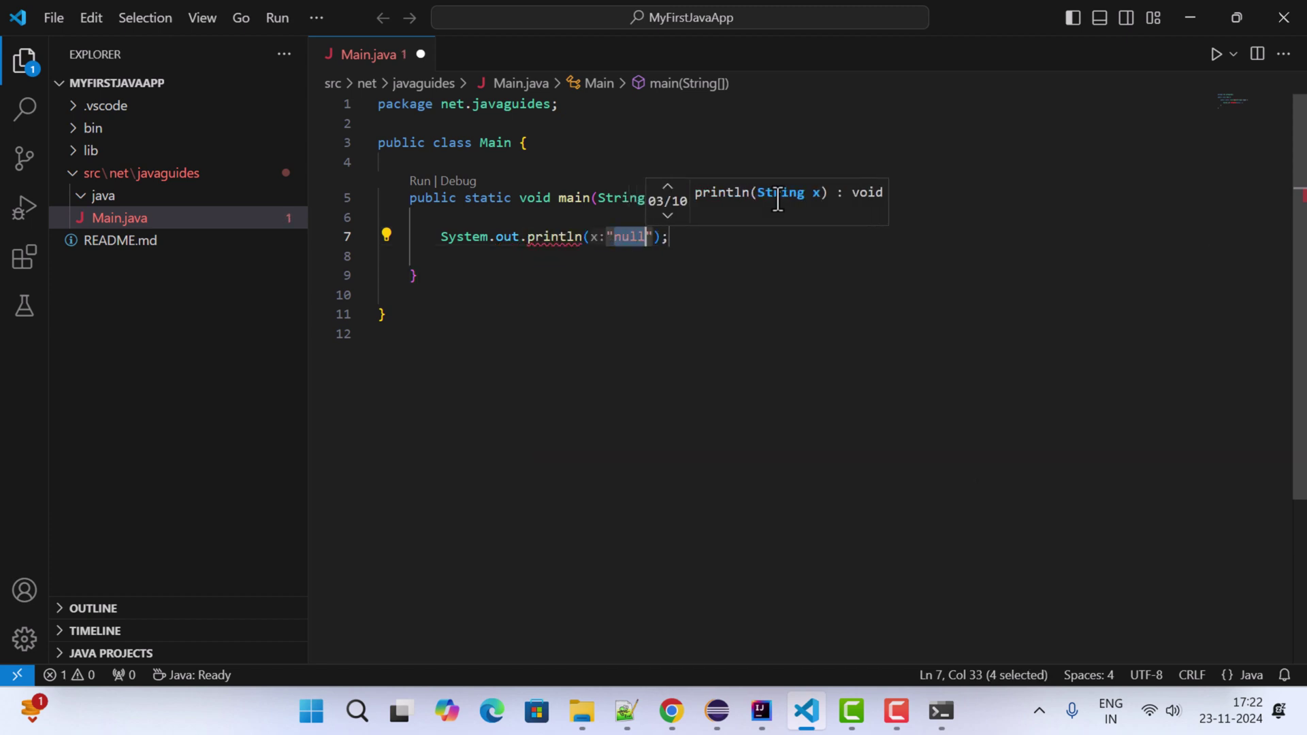
text(Hello )
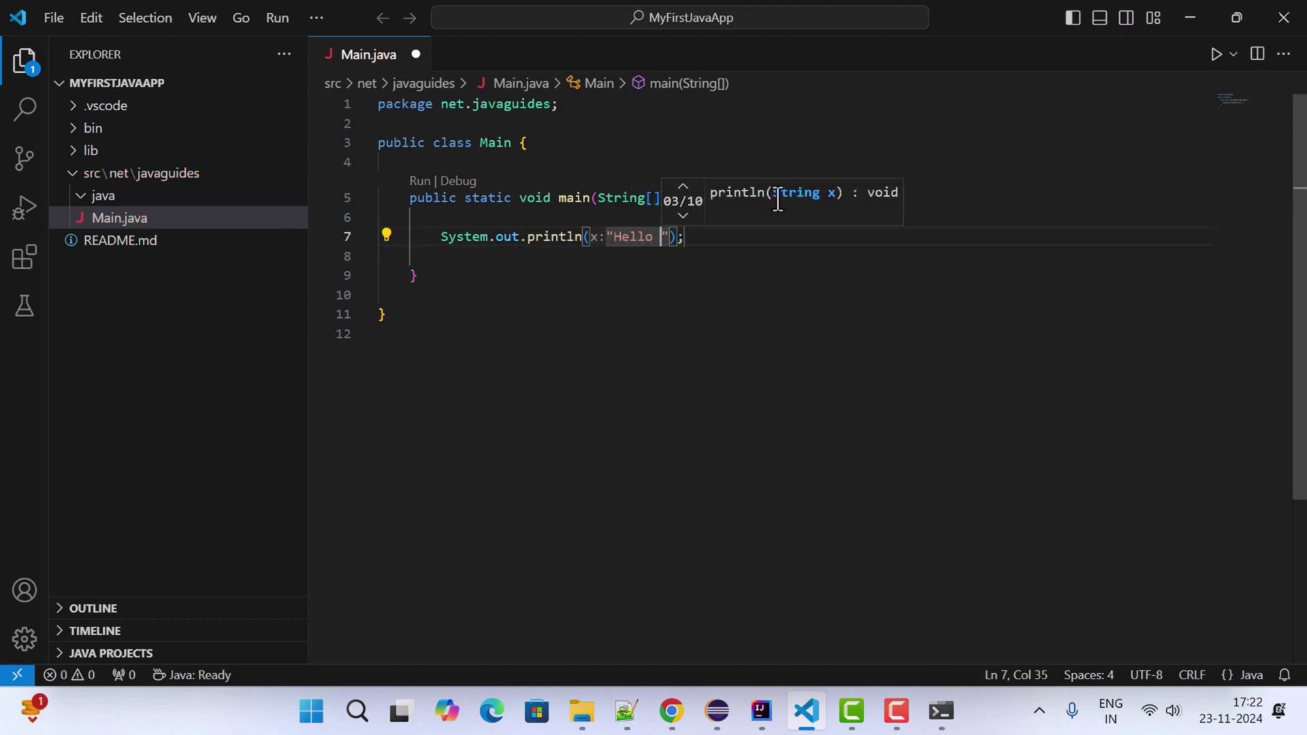
text(World)
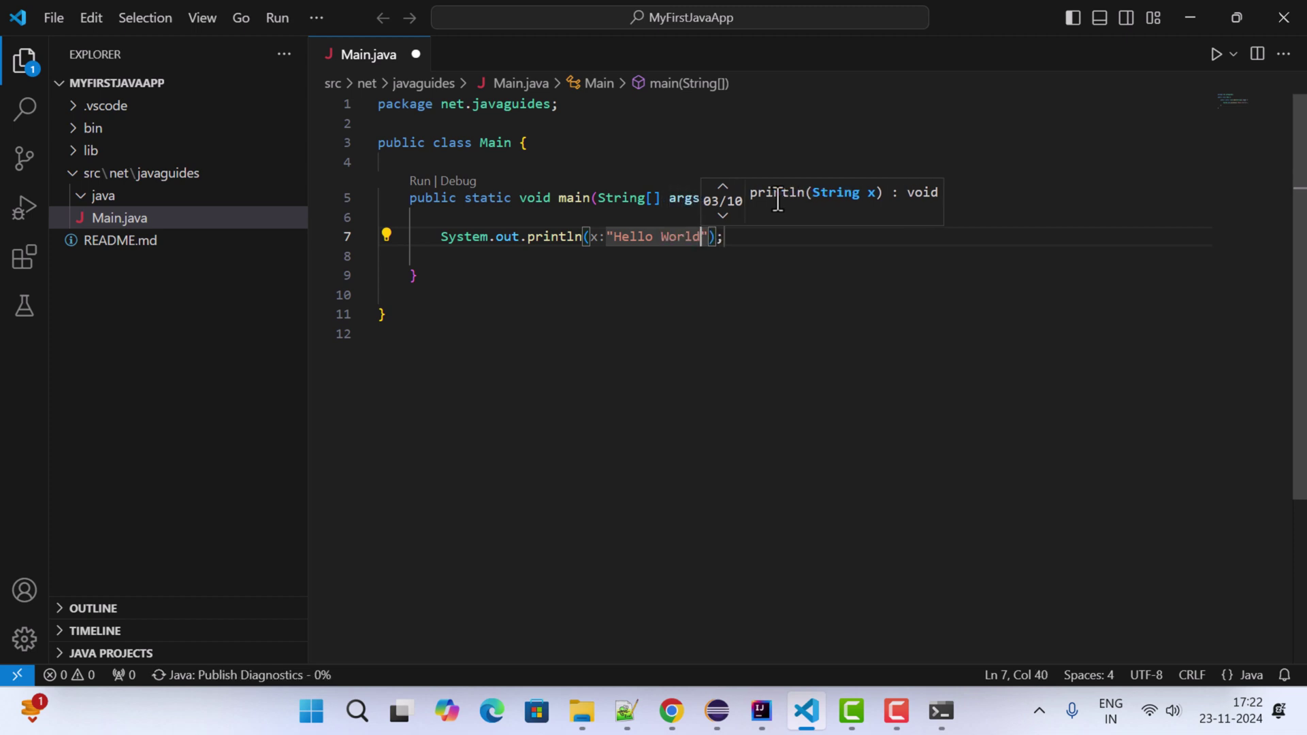
text(!)
key(Escape)
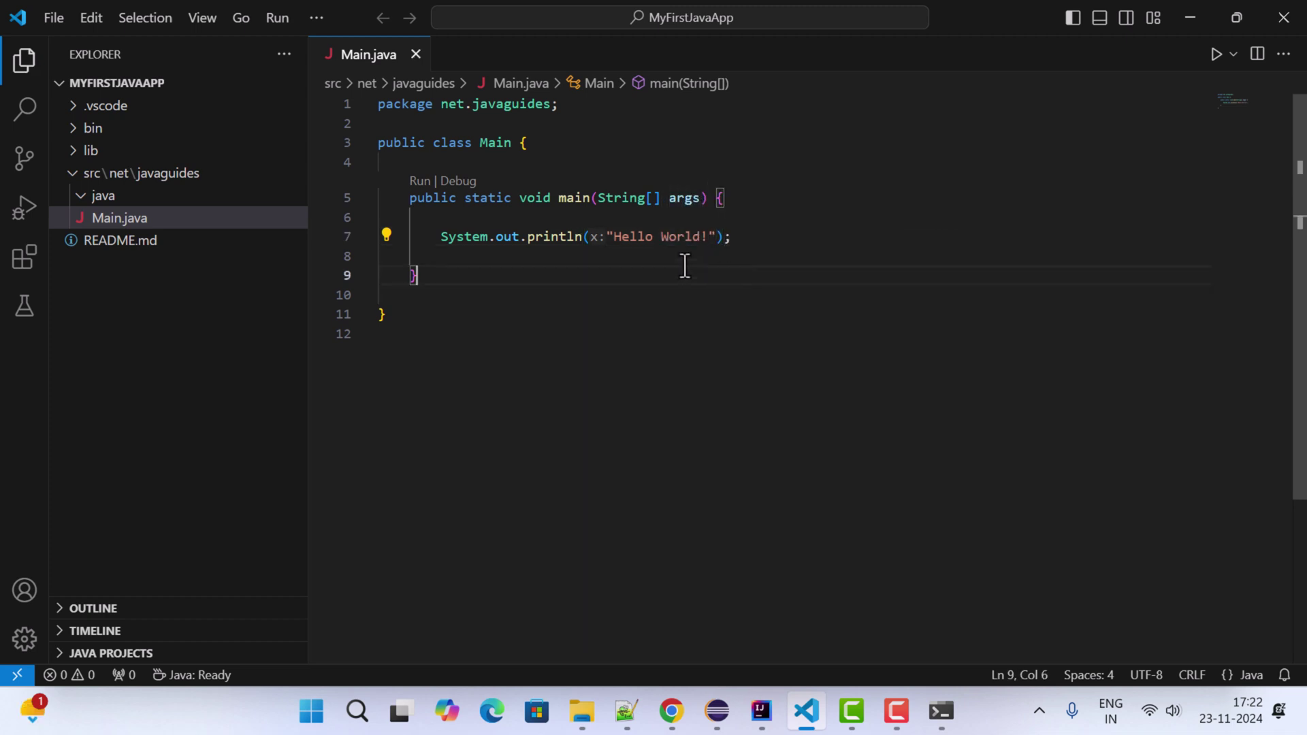
key(Up)
key(Up)
key(End)
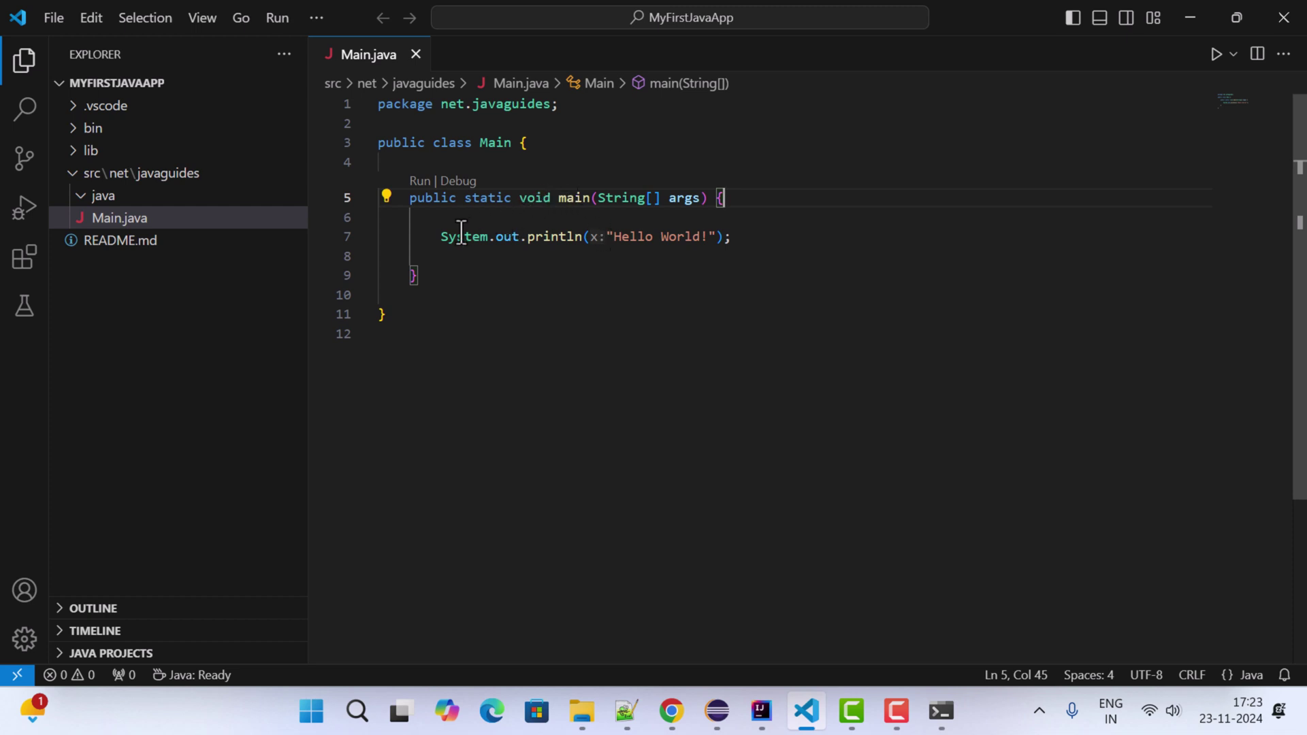
click(530, 145)
click(569, 200)
key(End)
Run Main with Run Java, highlight the terminal's Hello World! output, and view the run commands
click(1217, 54)
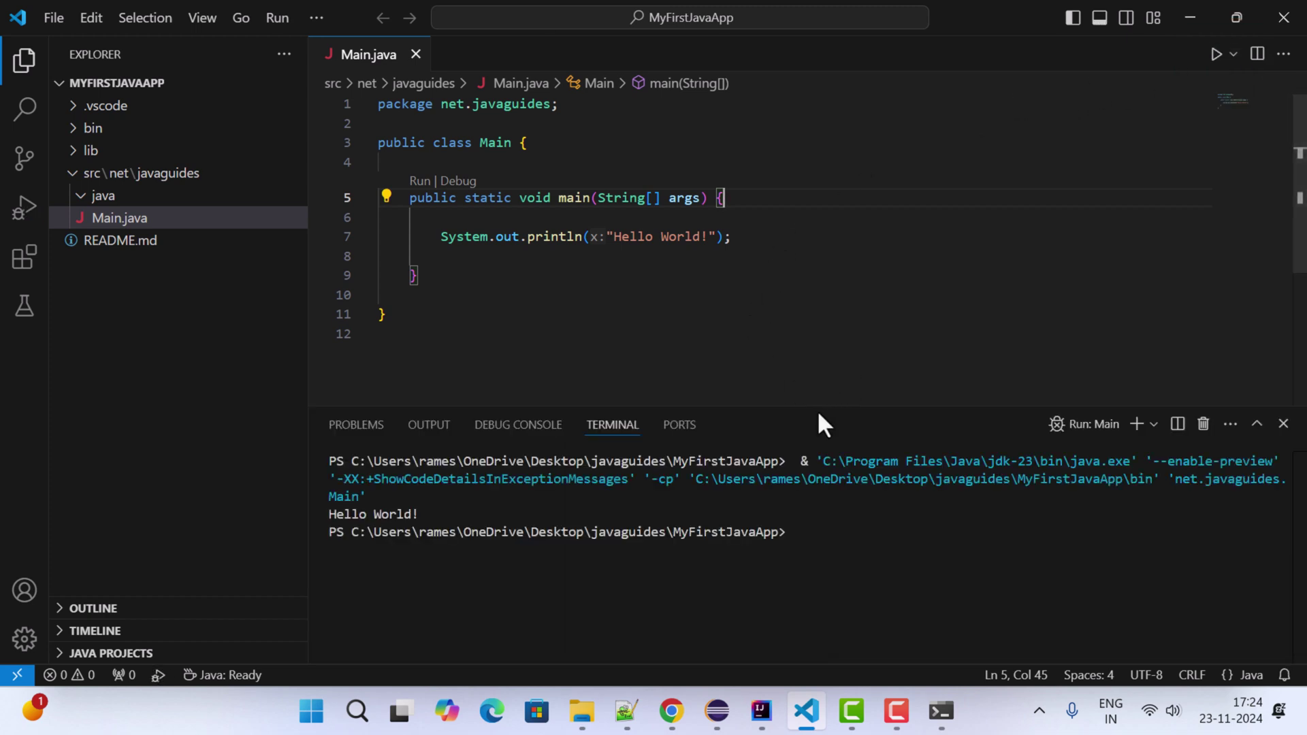
mouse_move(421, 514)
mouse_down()
mouse_move(295, 503)
mouse_move(298, 530)
mouse_up()
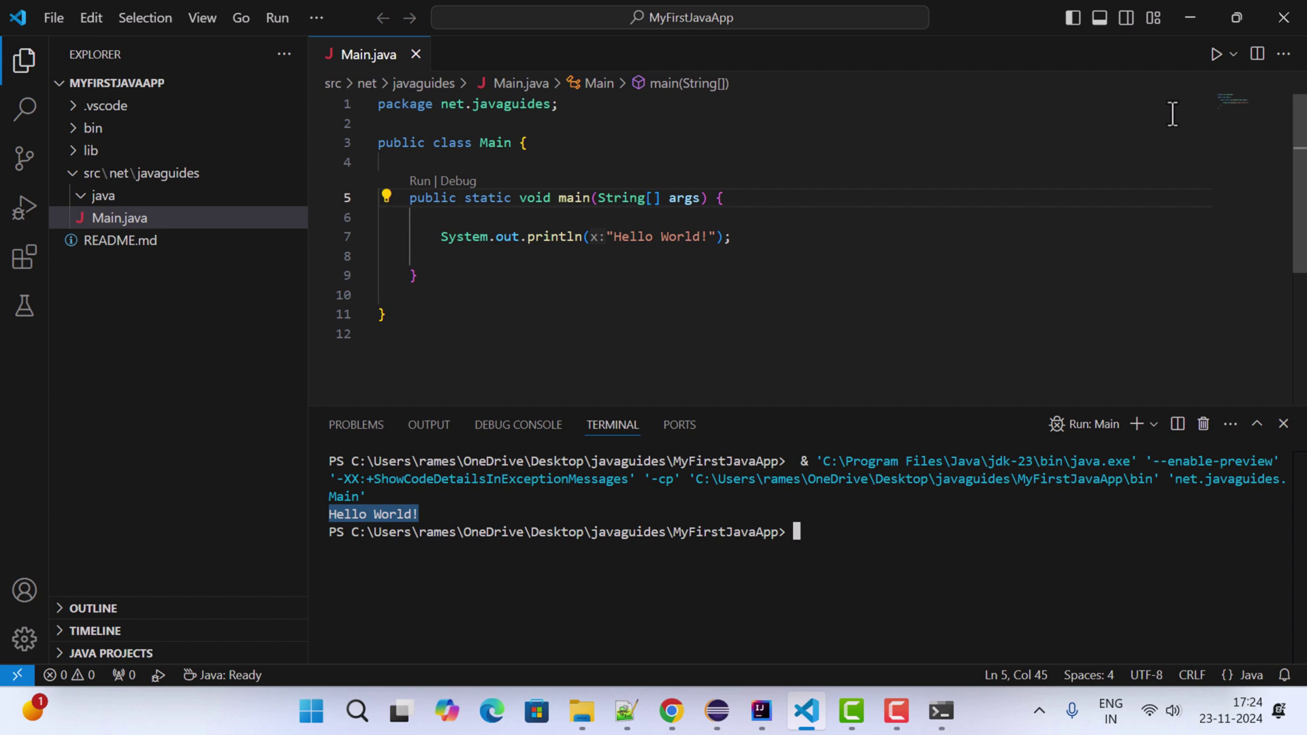
click(274, 18)
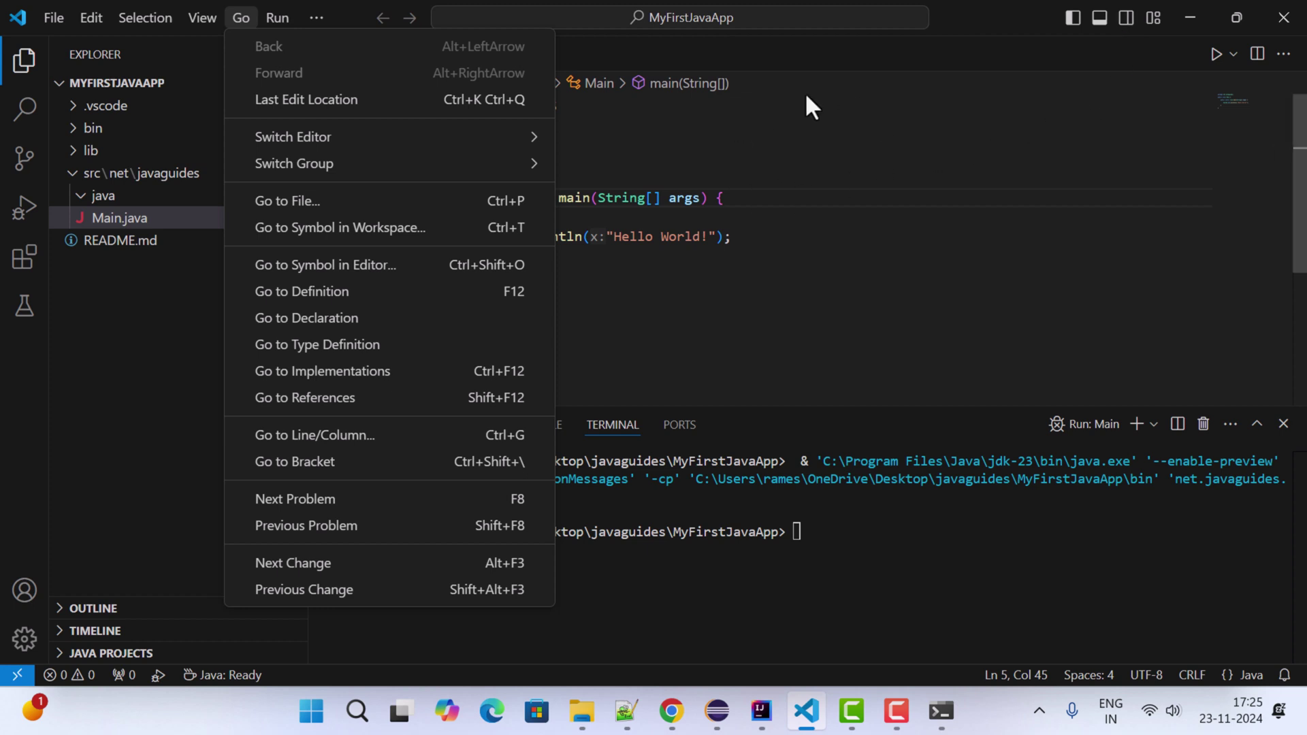
click(813, 170)
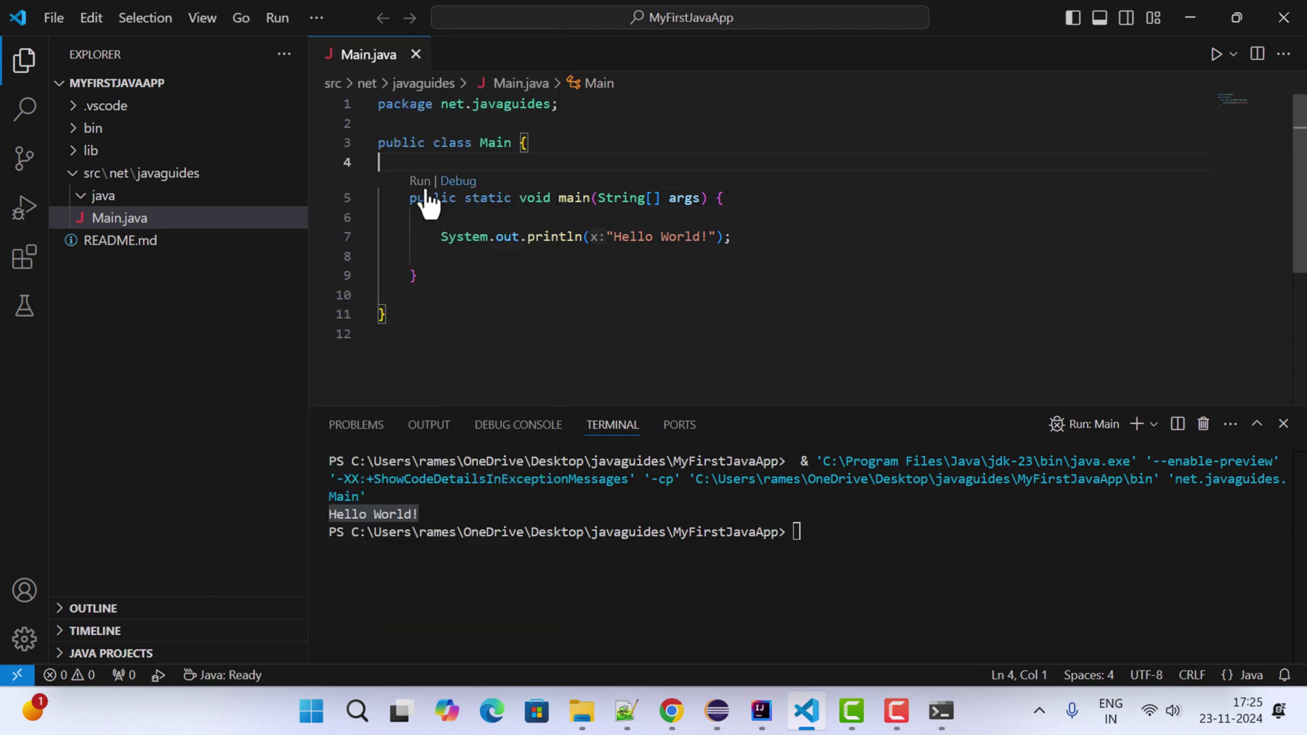
click(938, 204)
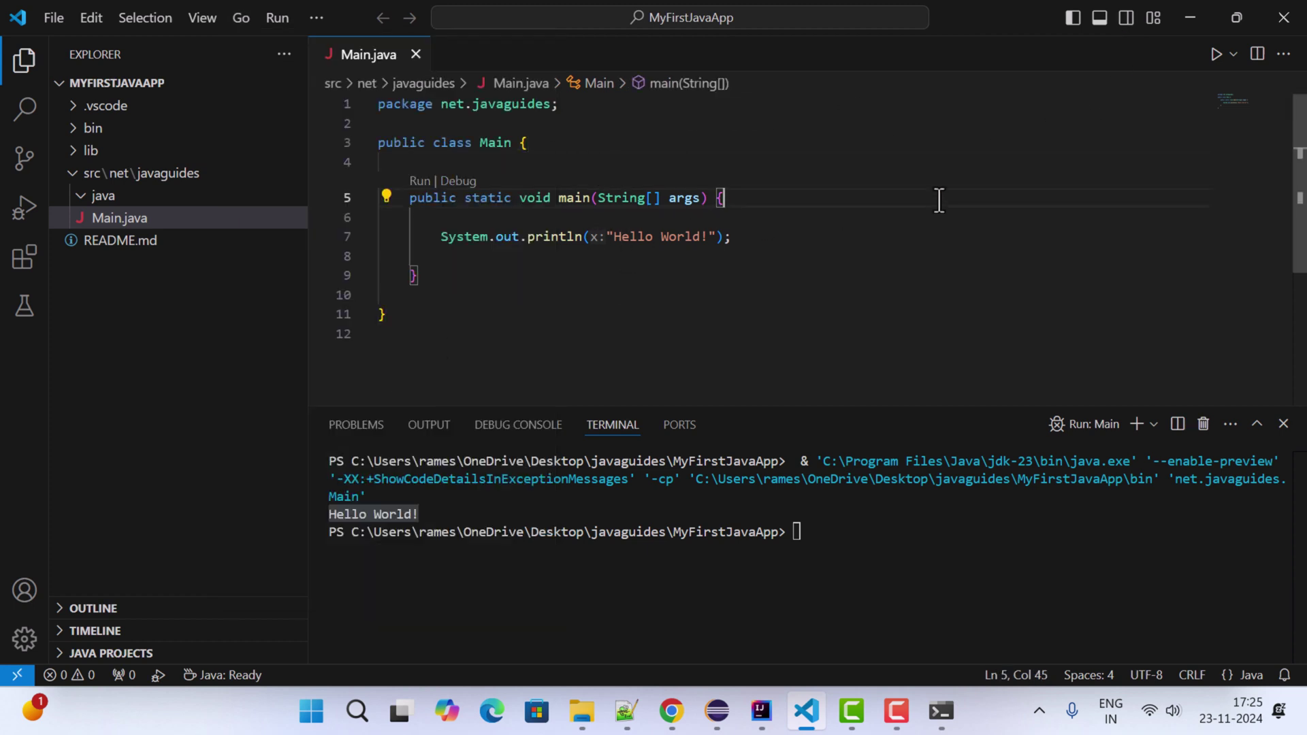